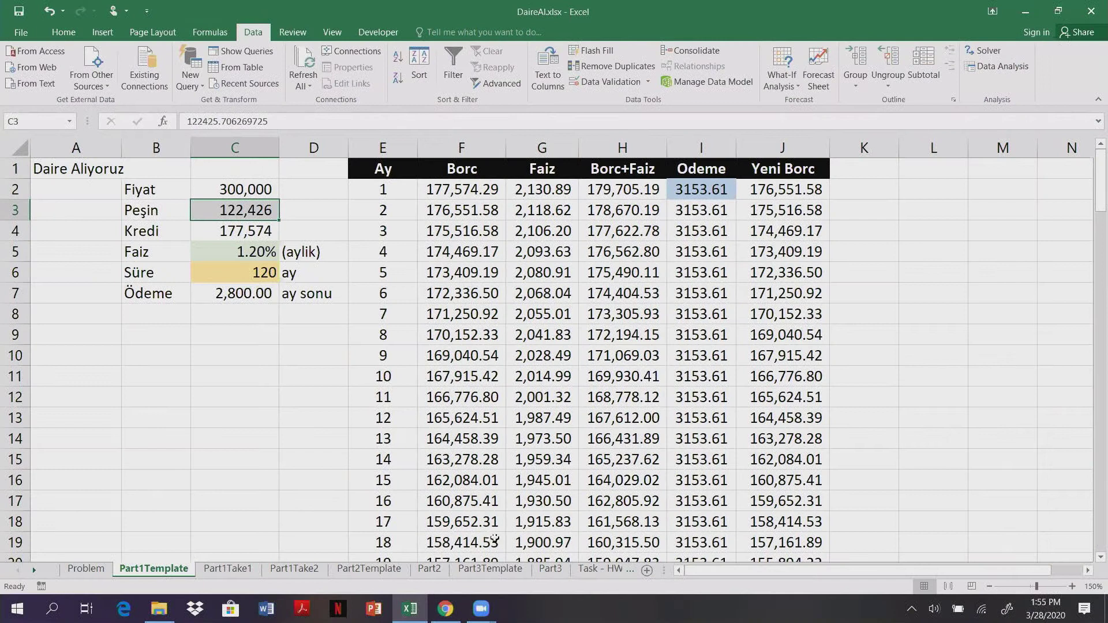
# Enter 100,000 as the Peşin down payment in C3, giving a 200,000 loan and 3,153.61 payment
pyautogui.click(256, 249)
pyautogui.click(257, 271)
pyautogui.click(243, 211)
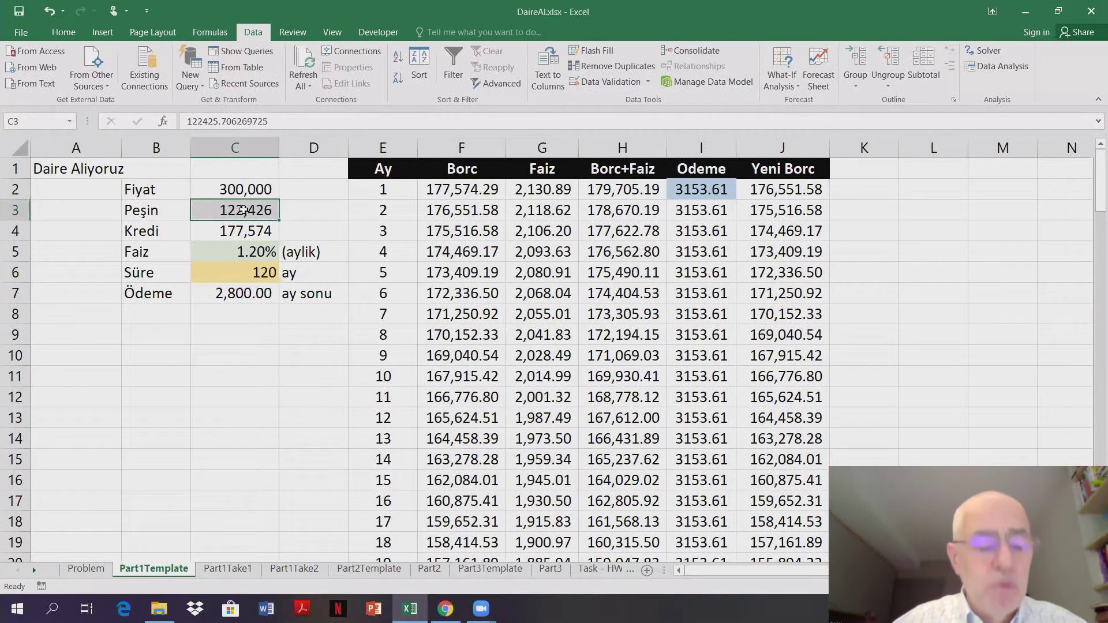
pyautogui.write('100000')
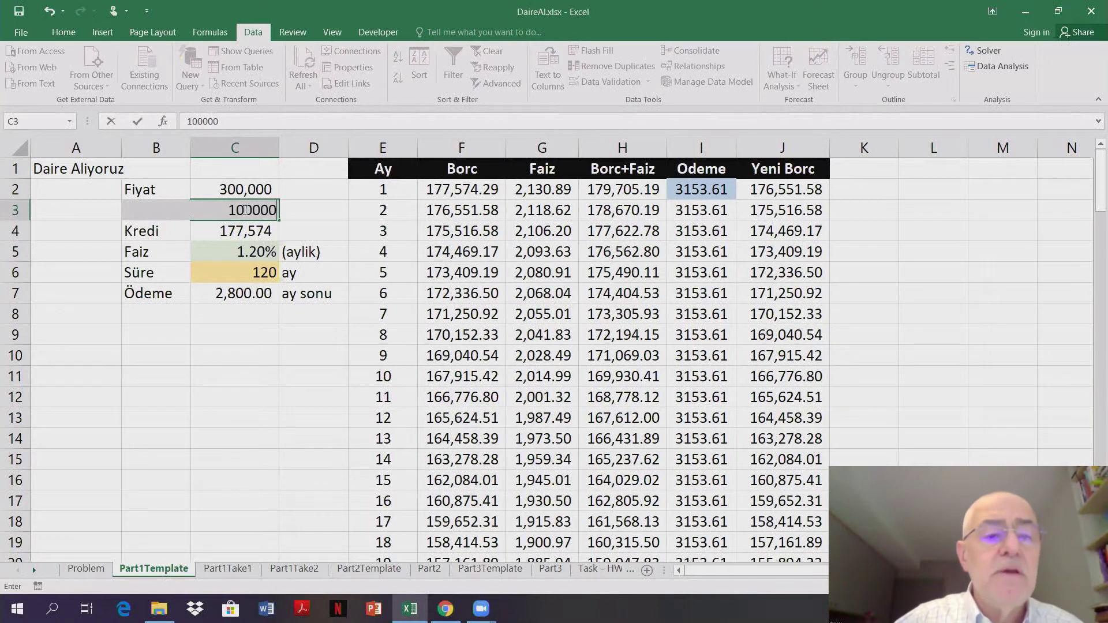
pyautogui.press('Return')
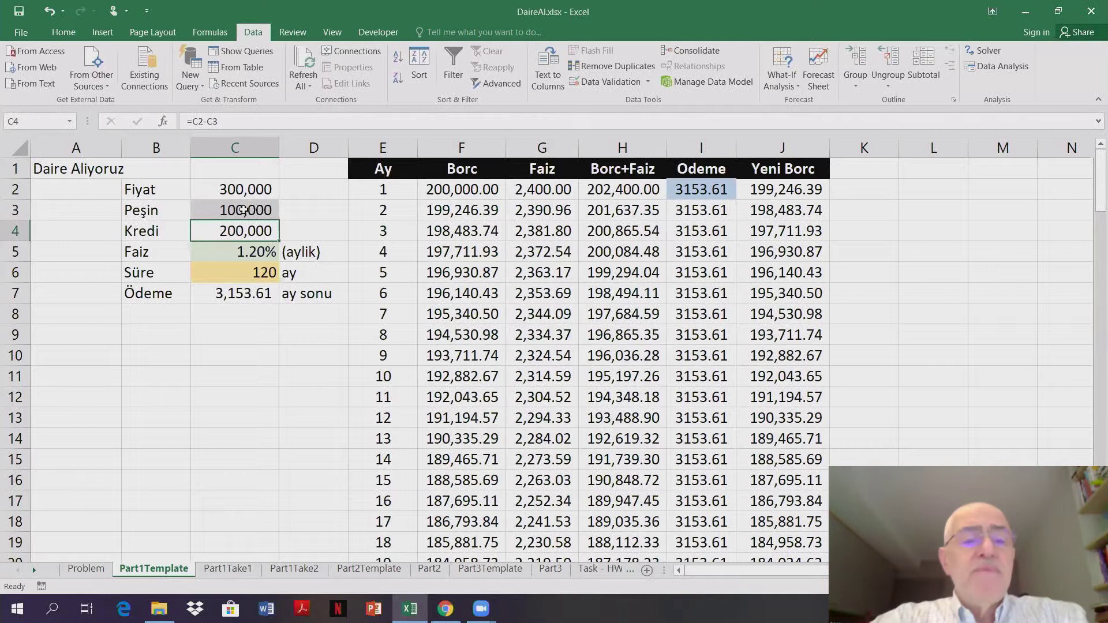
# Switch via the Problem sheet to the Part3Template sheet
pyautogui.click(116, 568)
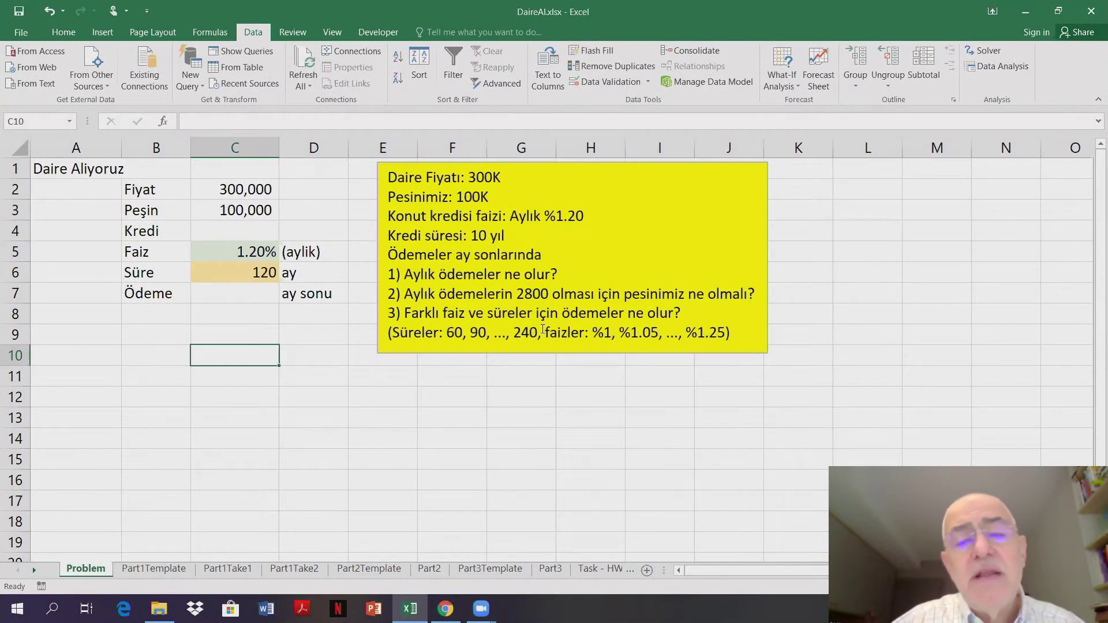
pyautogui.click(549, 570)
pyautogui.click(490, 568)
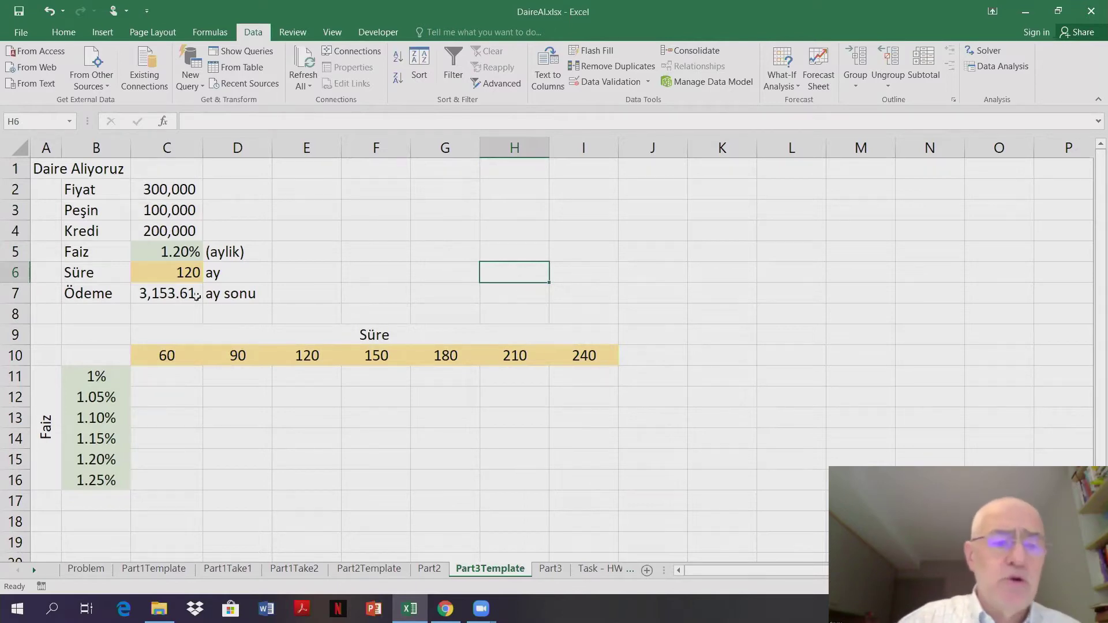
# Inspect the Ödeme formula =-PMT(C5,C6,C4,0,0) in C7, then step through the rates from B11
pyautogui.click(168, 293)
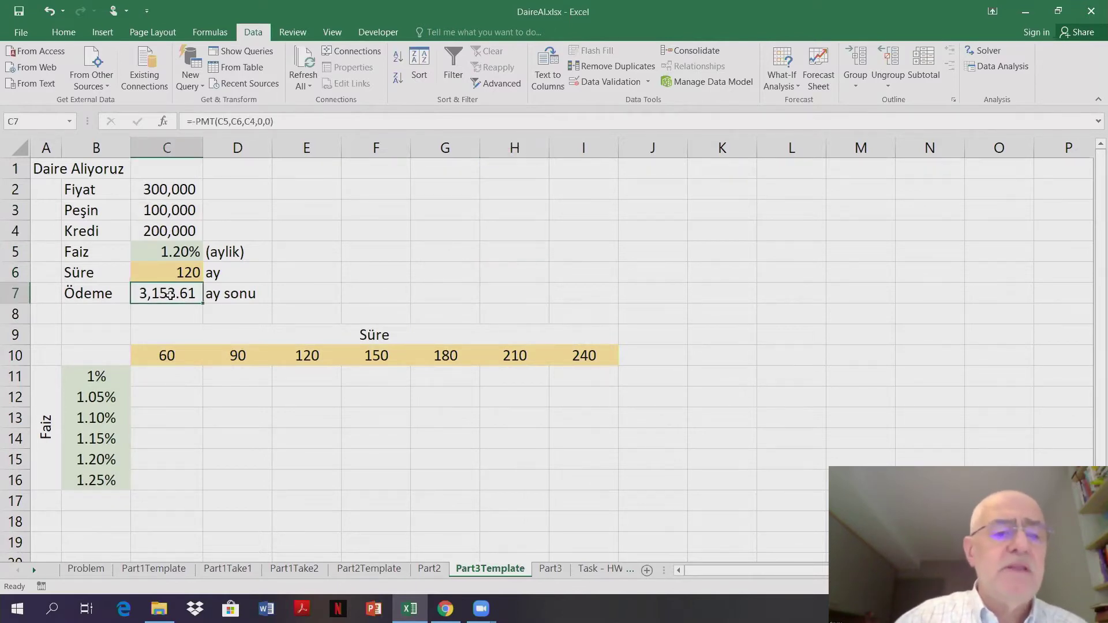
pyautogui.doubleClick(169, 294)
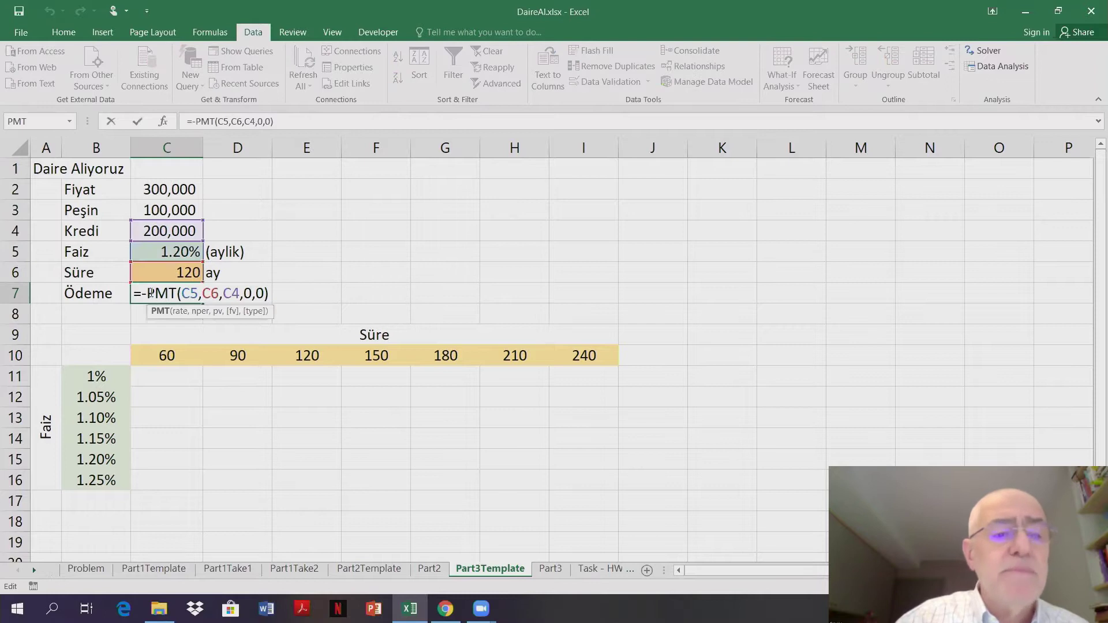
pyautogui.click(143, 294)
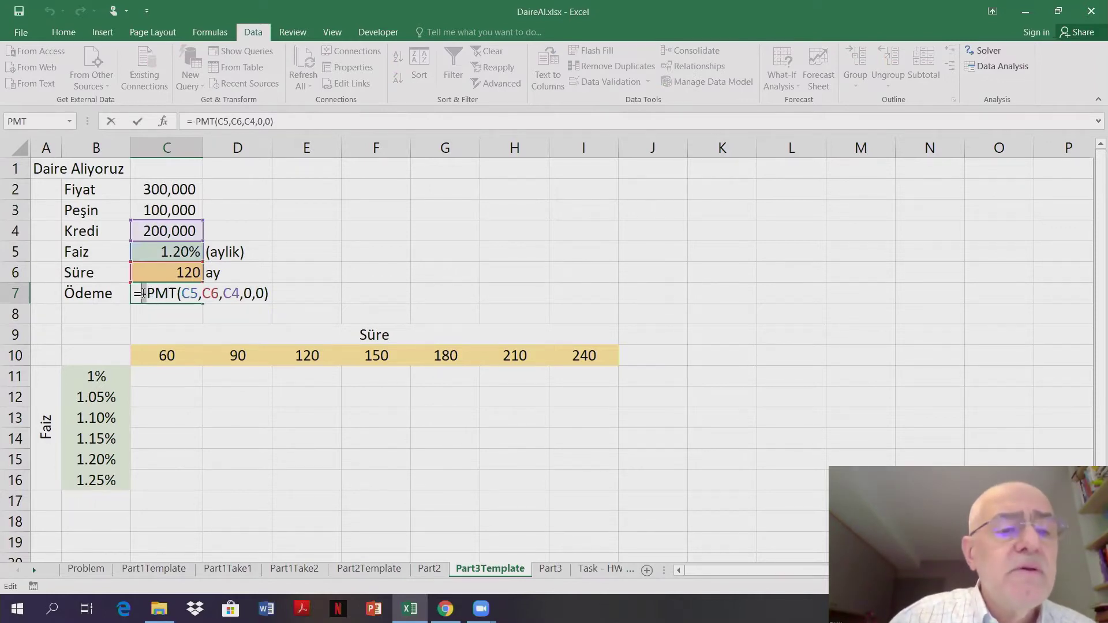
pyautogui.click(166, 293)
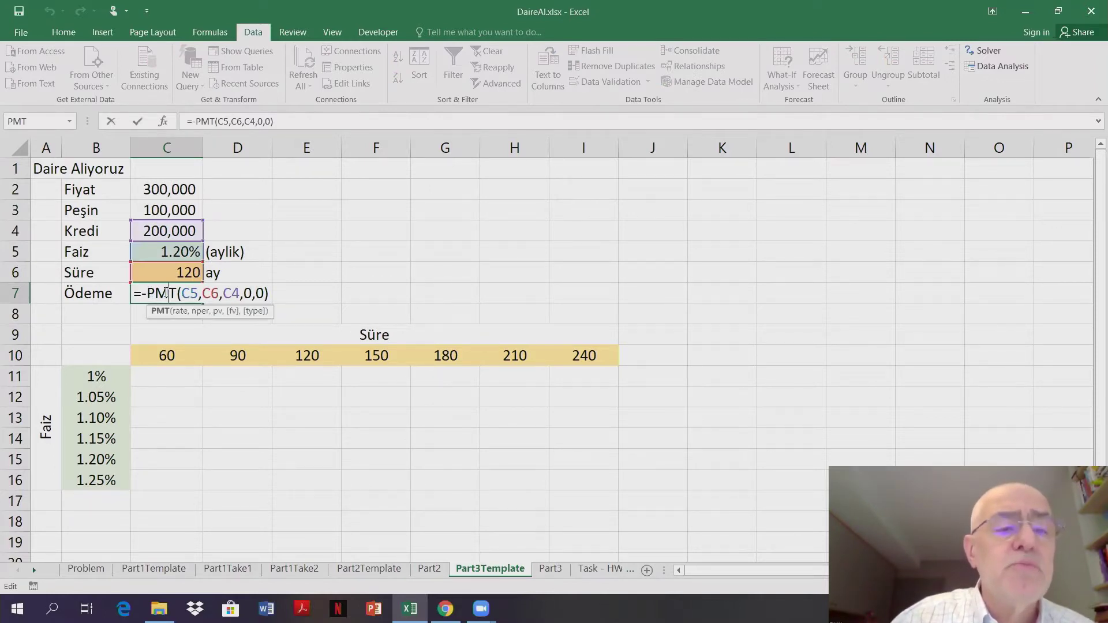
pyautogui.click(224, 292)
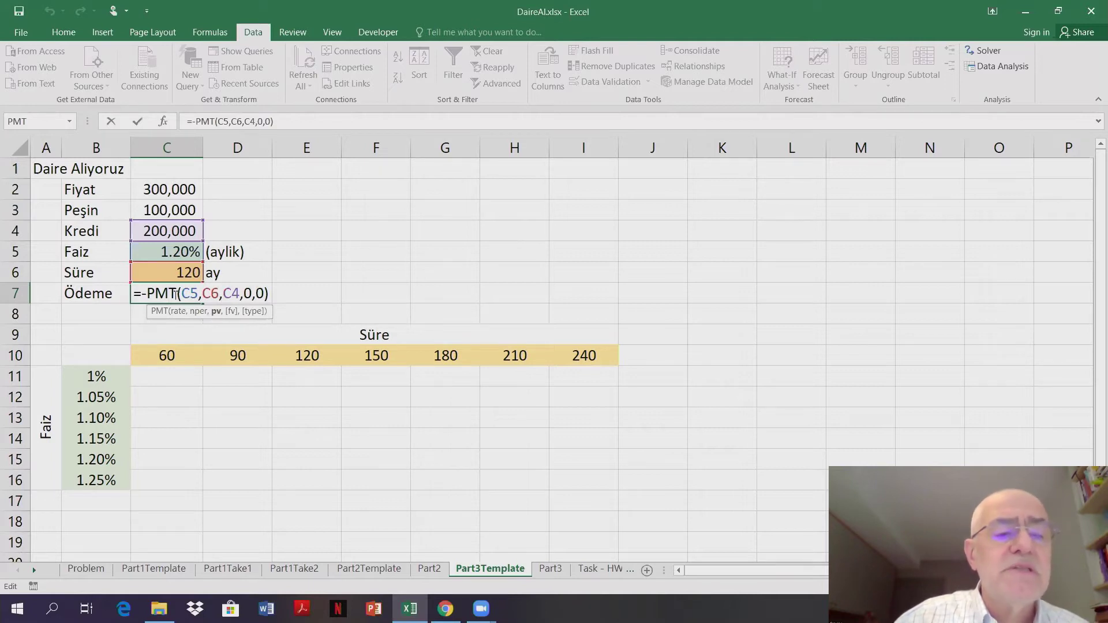
pyautogui.hotkey('ctrl', 'Return')
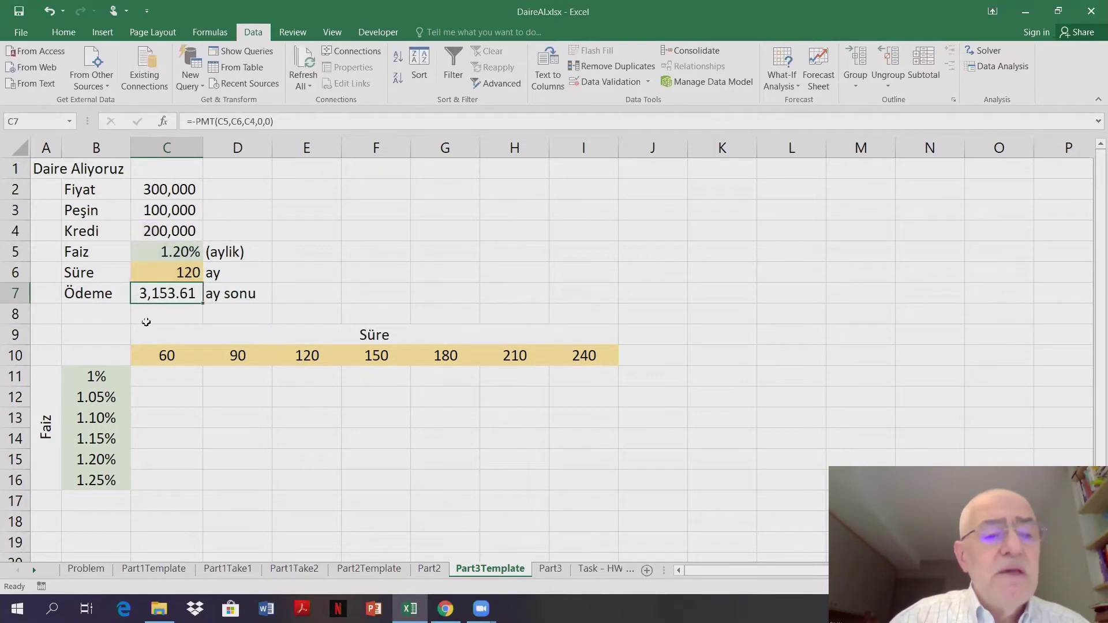
pyautogui.click(84, 379)
pyautogui.press('Down')
pyautogui.press('Down')
pyautogui.press('Down')
pyautogui.press('Down')
pyautogui.press('Down')
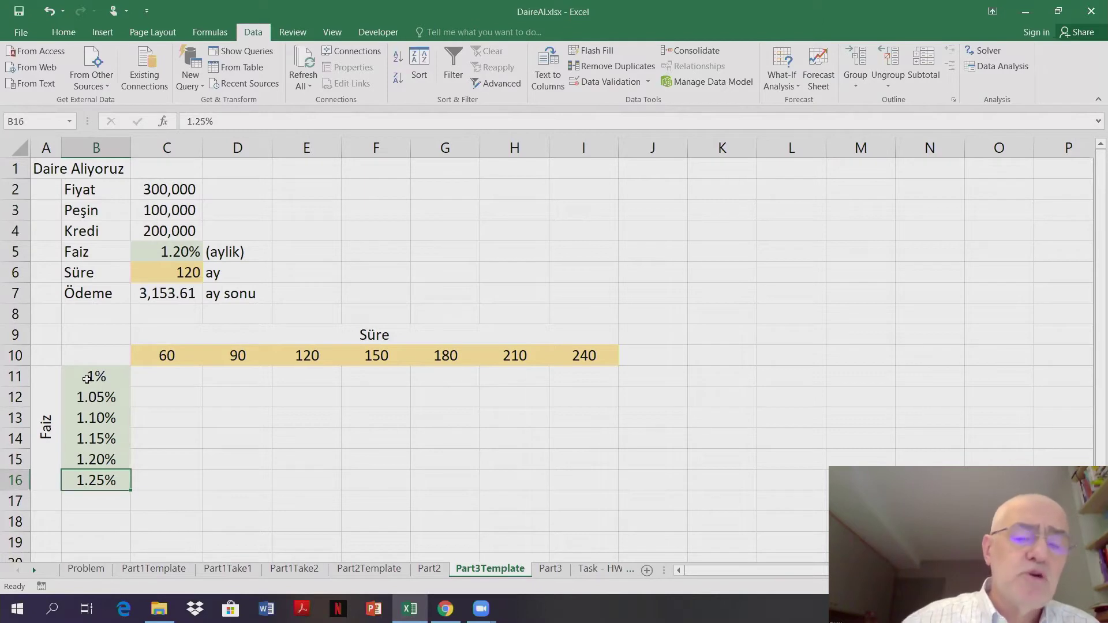
pyautogui.click(454, 610)
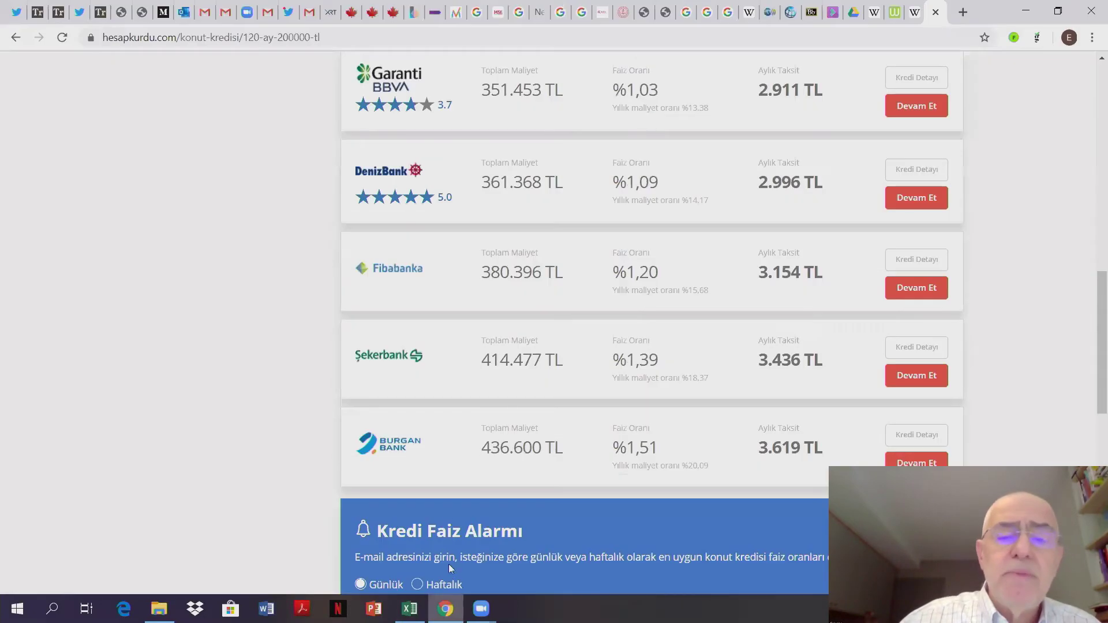
pyautogui.scroll(10, 468, 369)
pyautogui.scroll(2, 473, 355)
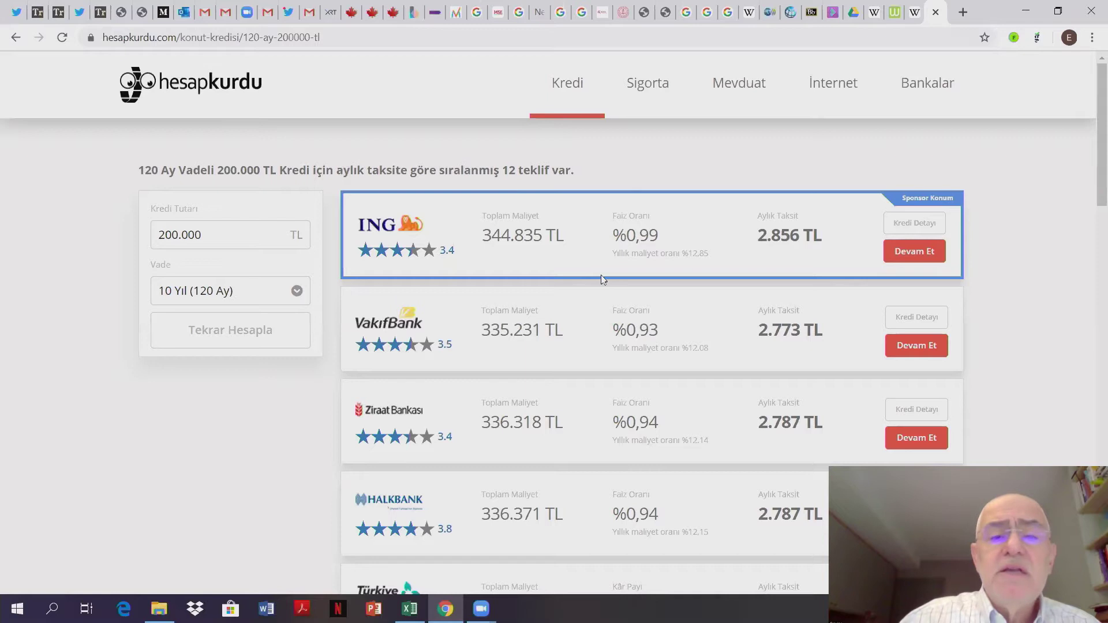
pyautogui.scroll(-6, 620, 240)
pyautogui.scroll(-6, 623, 248)
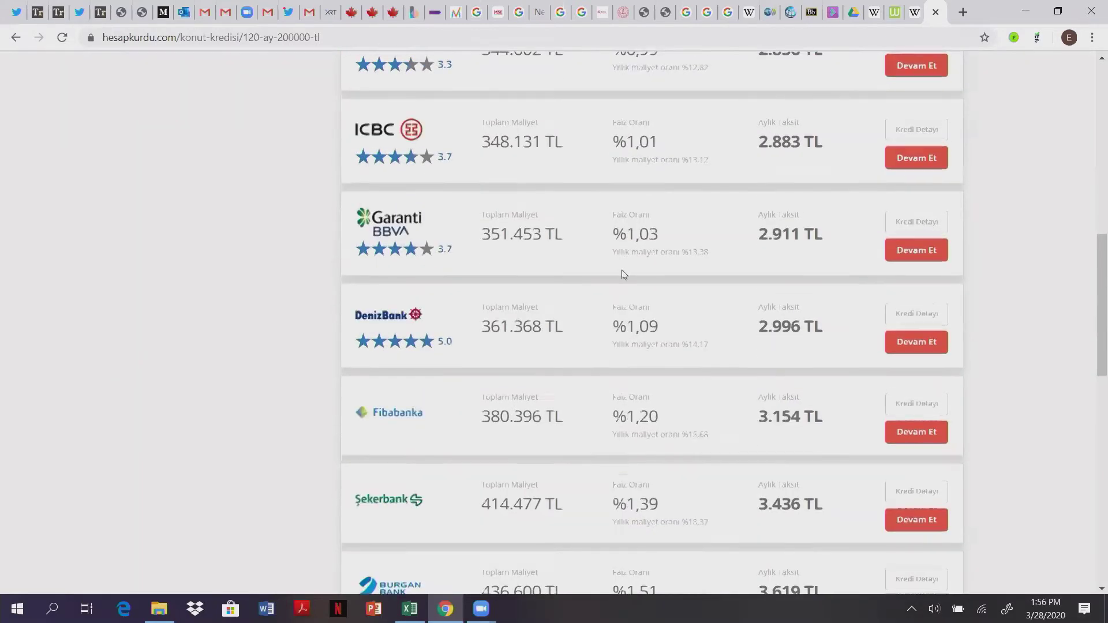
pyautogui.scroll(-5, 624, 268)
pyautogui.scroll(2, 630, 192)
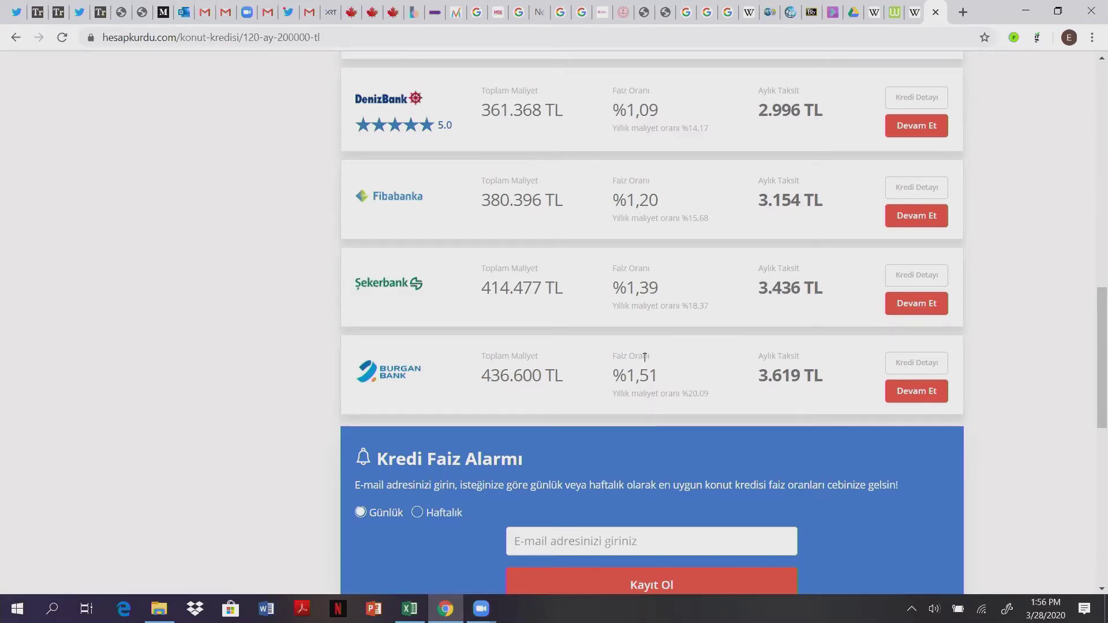
pyautogui.scroll(3, 645, 338)
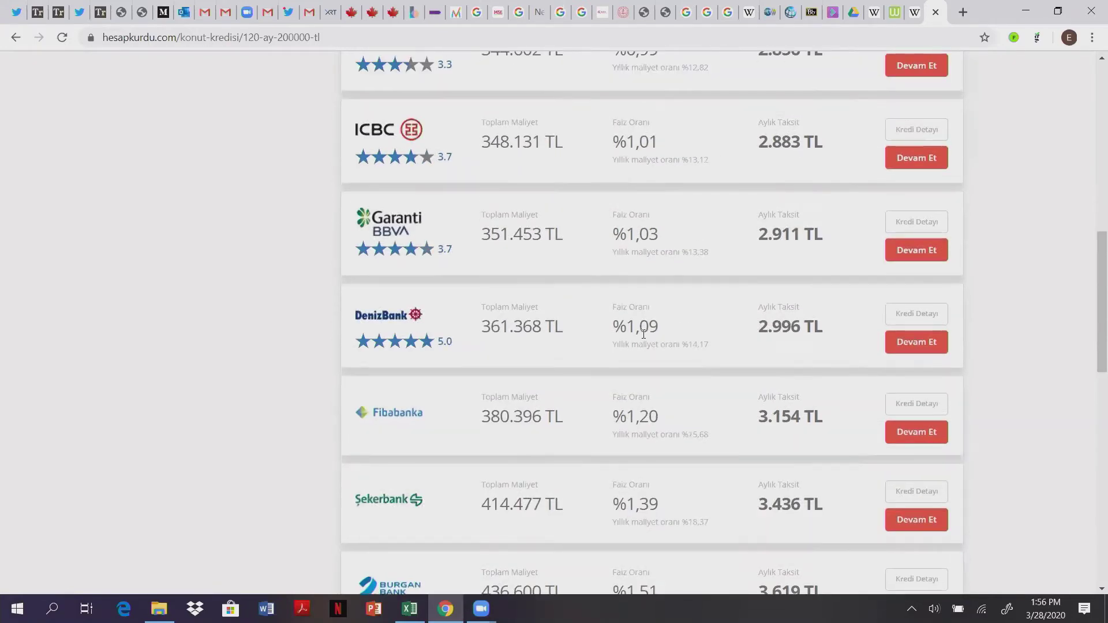
pyautogui.scroll(3, 643, 334)
pyautogui.scroll(5, 640, 332)
pyautogui.scroll(1, 635, 329)
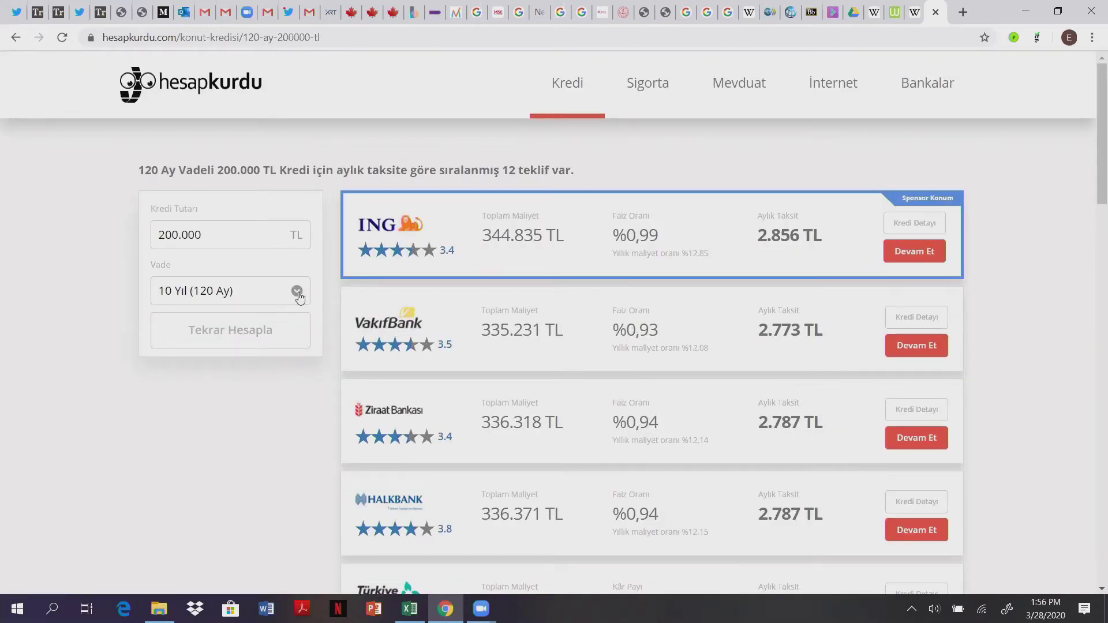
pyautogui.click(298, 292)
pyautogui.moveTo(307, 389)
pyautogui.mouseDown()
pyautogui.moveTo(318, 460)
pyautogui.moveTo(310, 508)
pyautogui.moveTo(318, 371)
pyautogui.moveTo(106, 236)
pyautogui.mouseUp()
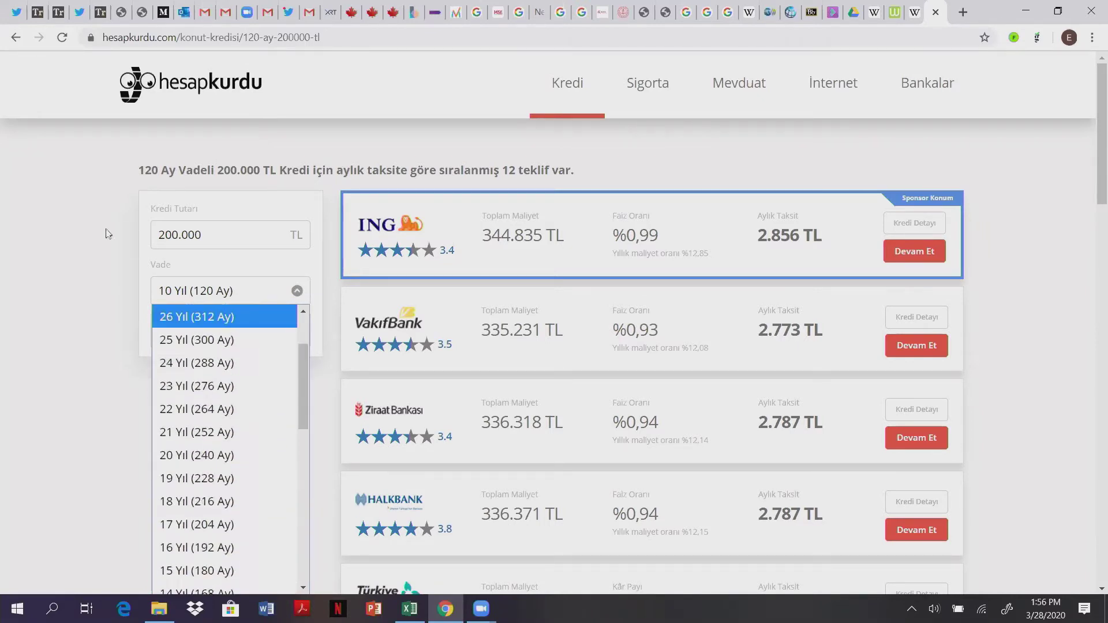
pyautogui.click(56, 214)
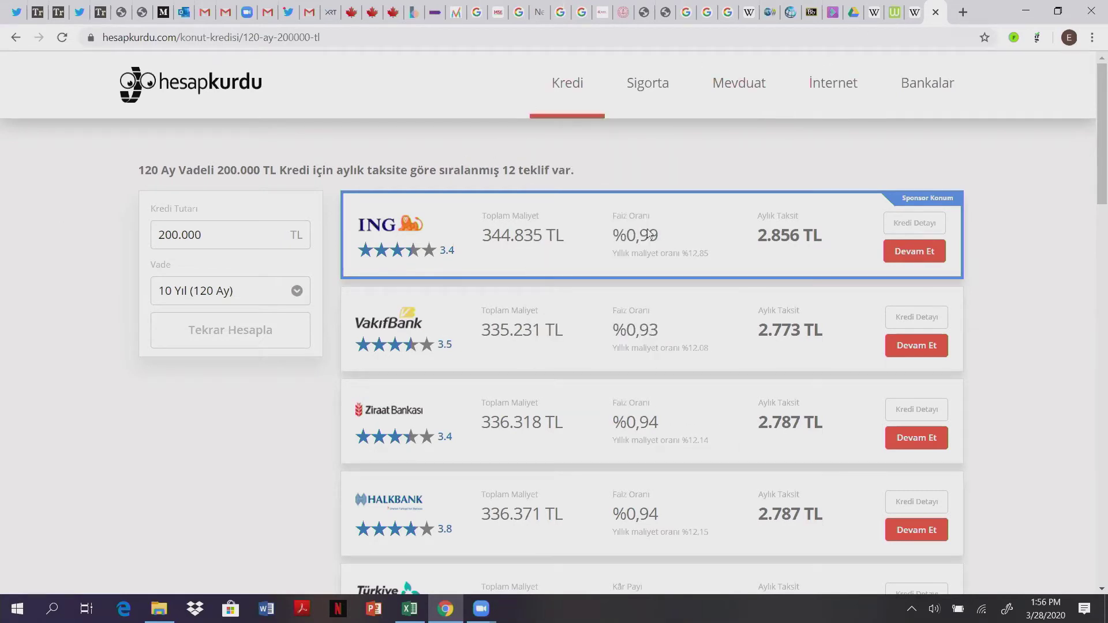
pyautogui.hotkey('alt', 'Tab')
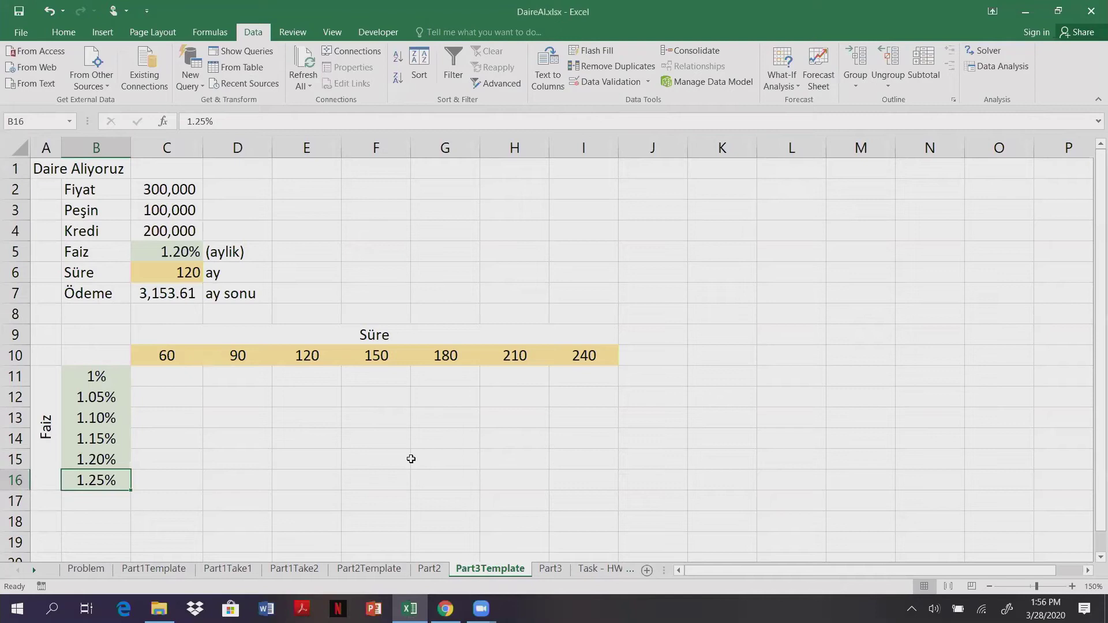
# Match the 1.20% rate and 120-month term inputs to their row and column in the grid
pyautogui.moveTo(91, 377); pyautogui.dragTo(106, 488)
pyautogui.moveTo(163, 361); pyautogui.dragTo(577, 355)
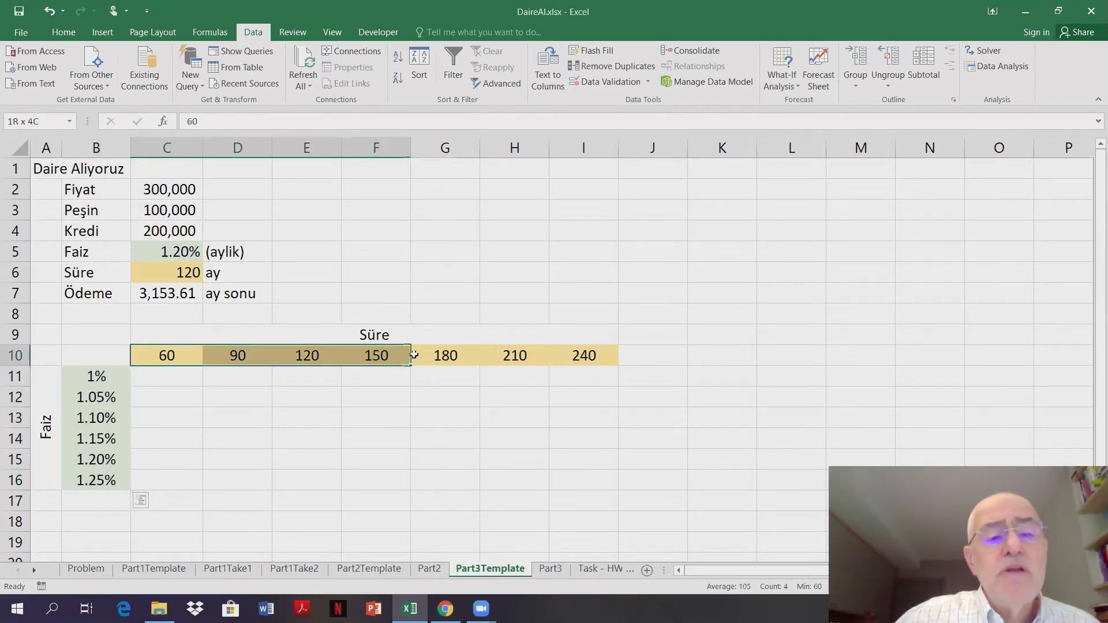
pyautogui.click(399, 274)
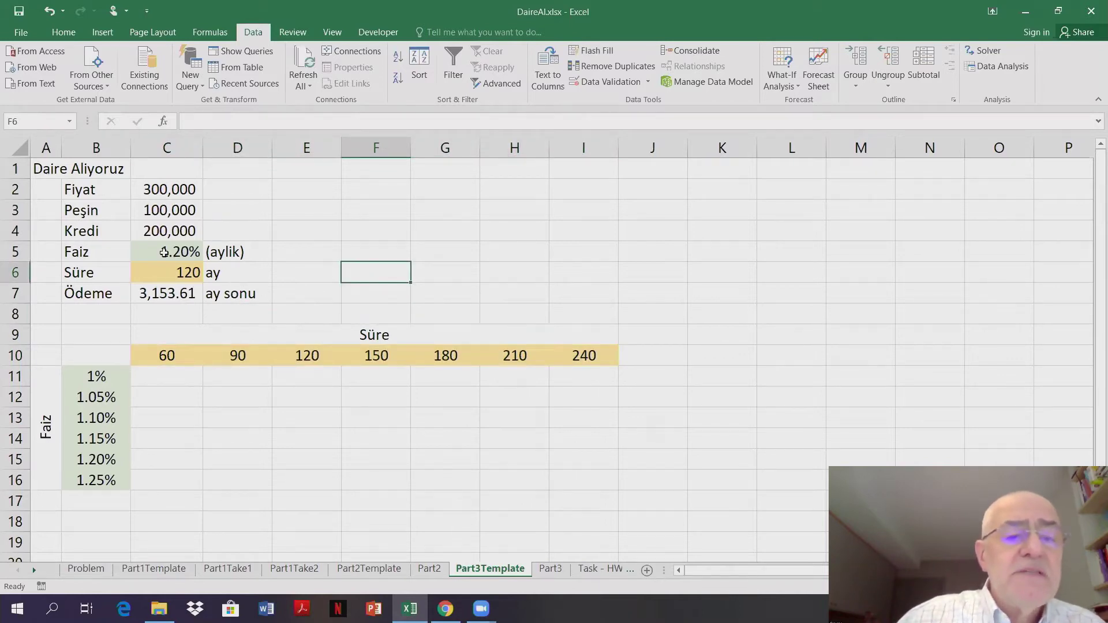
pyautogui.click(155, 260)
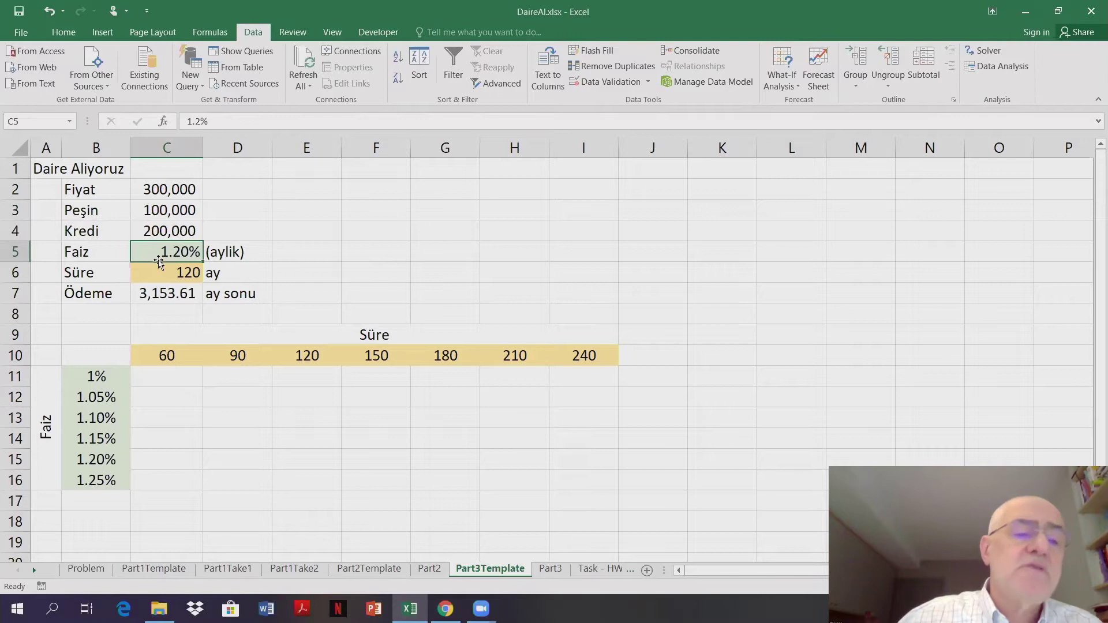
pyautogui.click(156, 273)
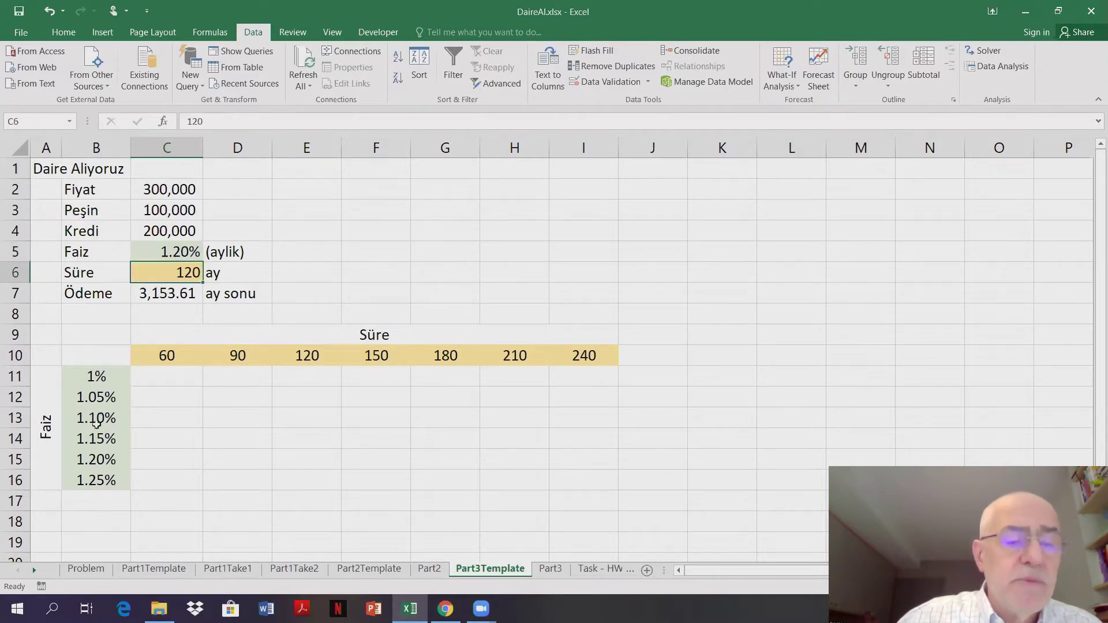
pyautogui.click(97, 457)
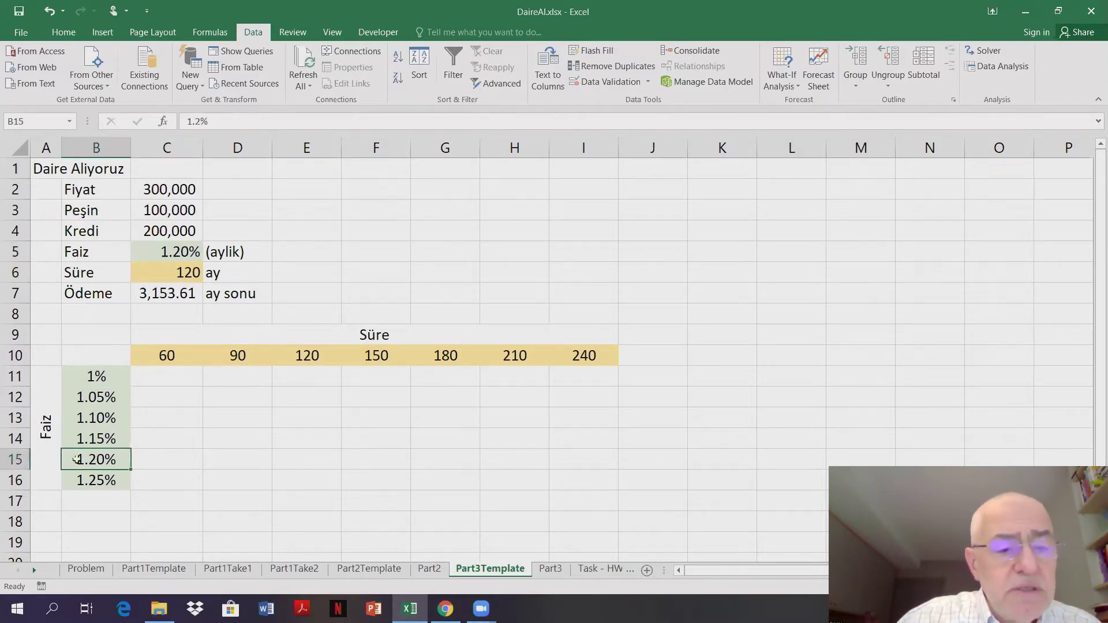
pyautogui.click(15, 460)
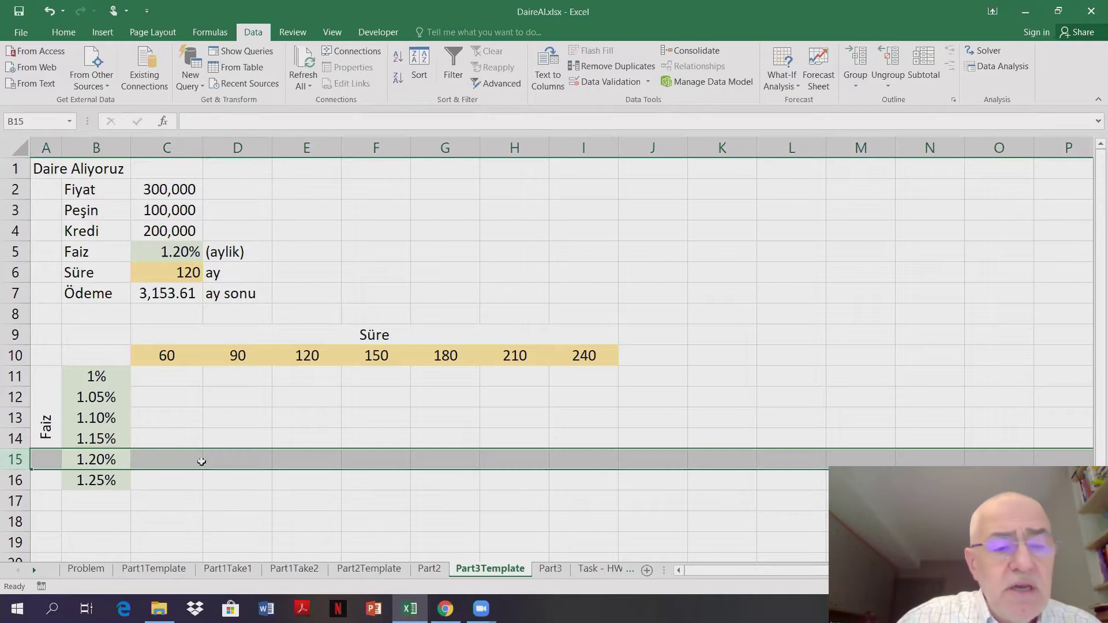
# Enter 3153.61 in E15 for 1.20% over 120 months
pyautogui.click(321, 453)
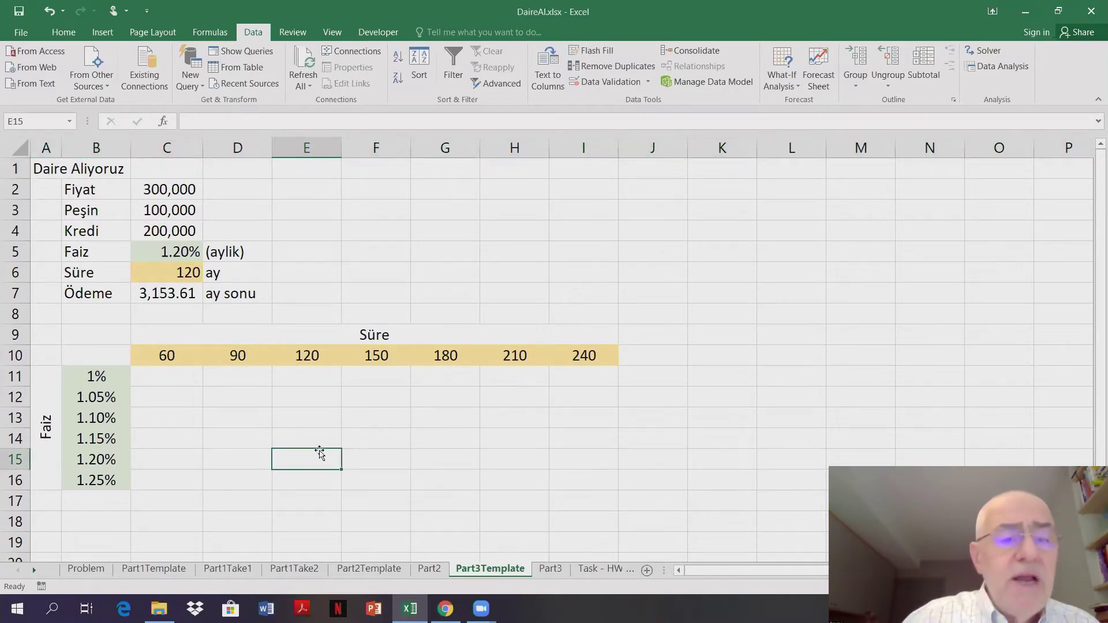
pyautogui.write('3153.61')
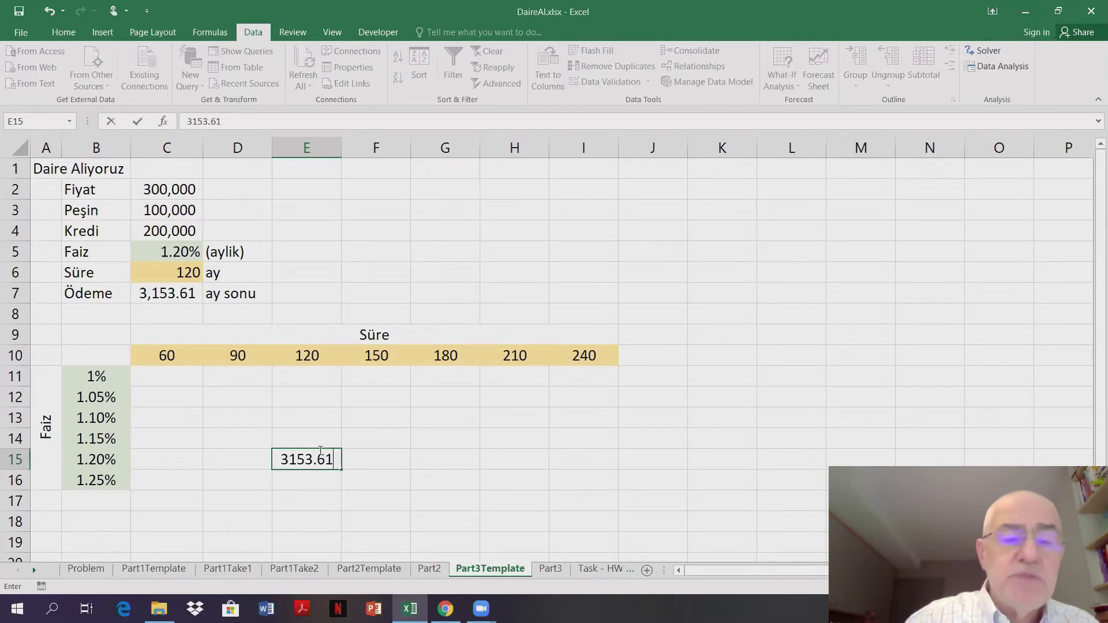
pyautogui.press('Return')
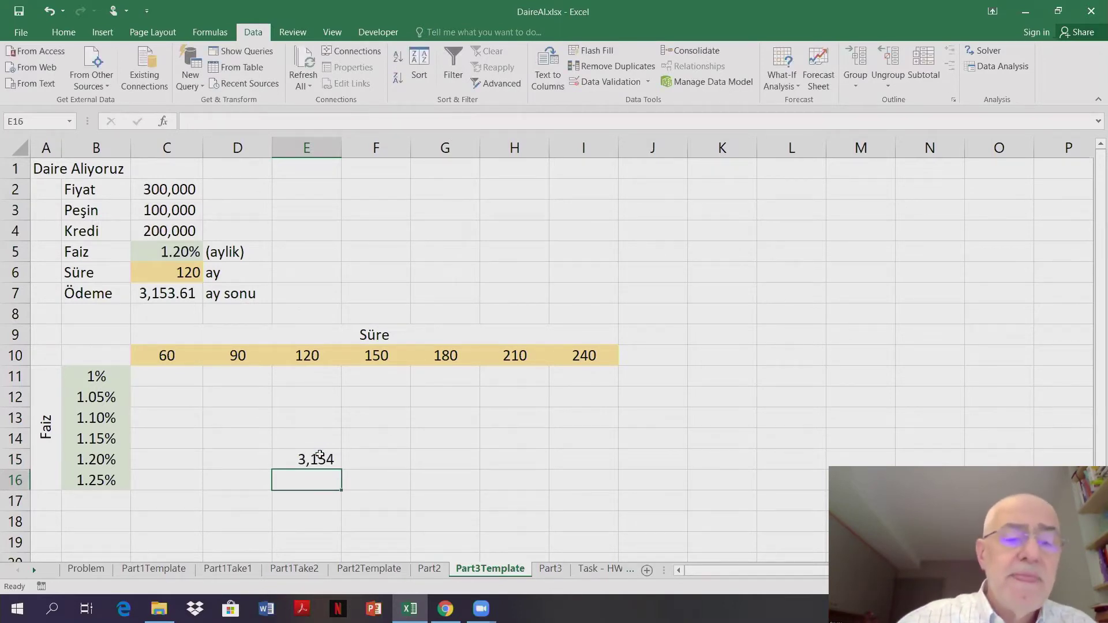
pyautogui.click(315, 458)
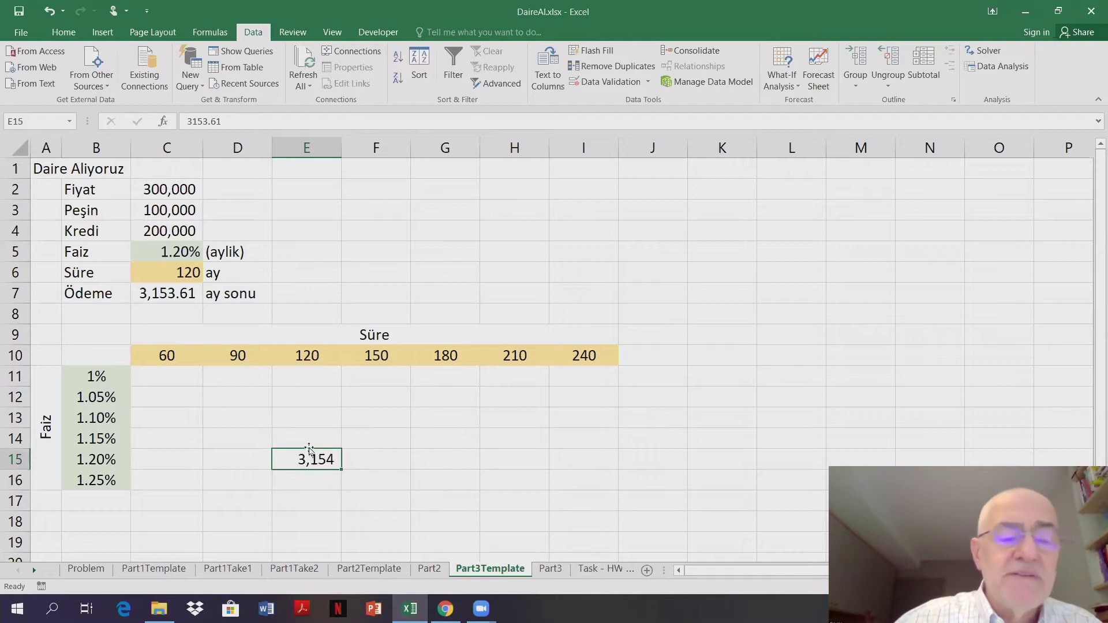
# Set the rate to 1.1% and record its 3009.85 payment in E13
pyautogui.click(314, 418)
pyautogui.click(174, 252)
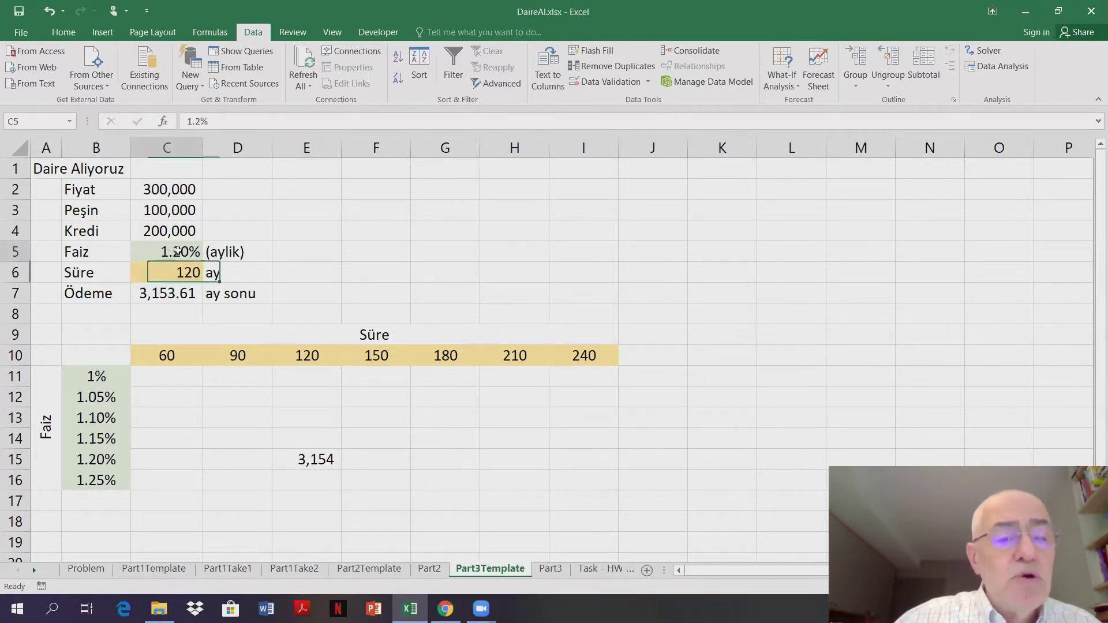
pyautogui.write('1.1')
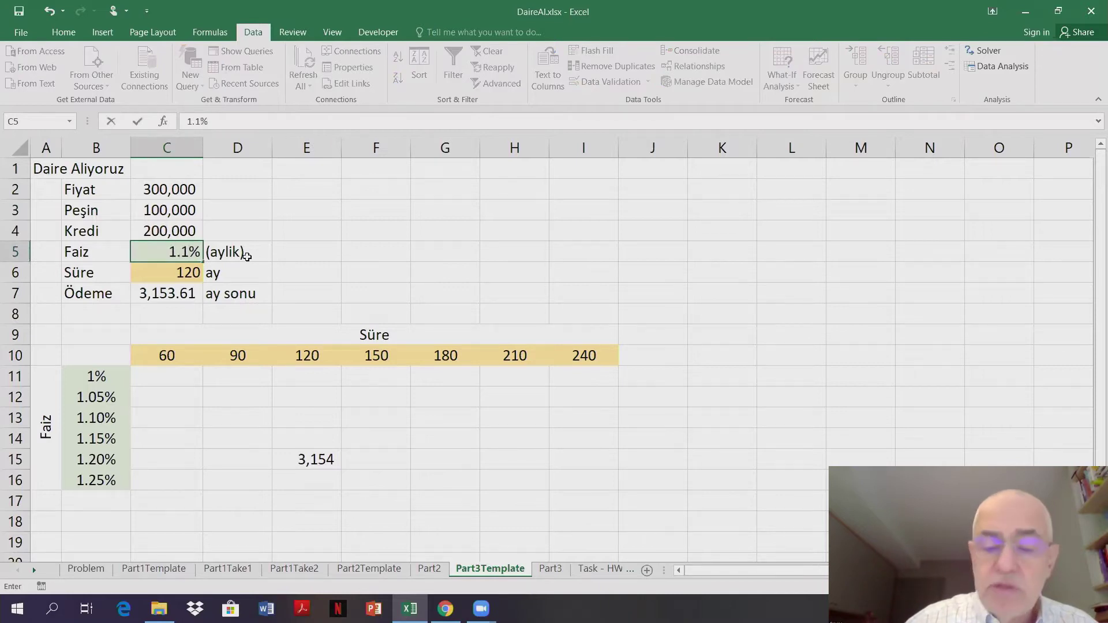
pyautogui.press('Return')
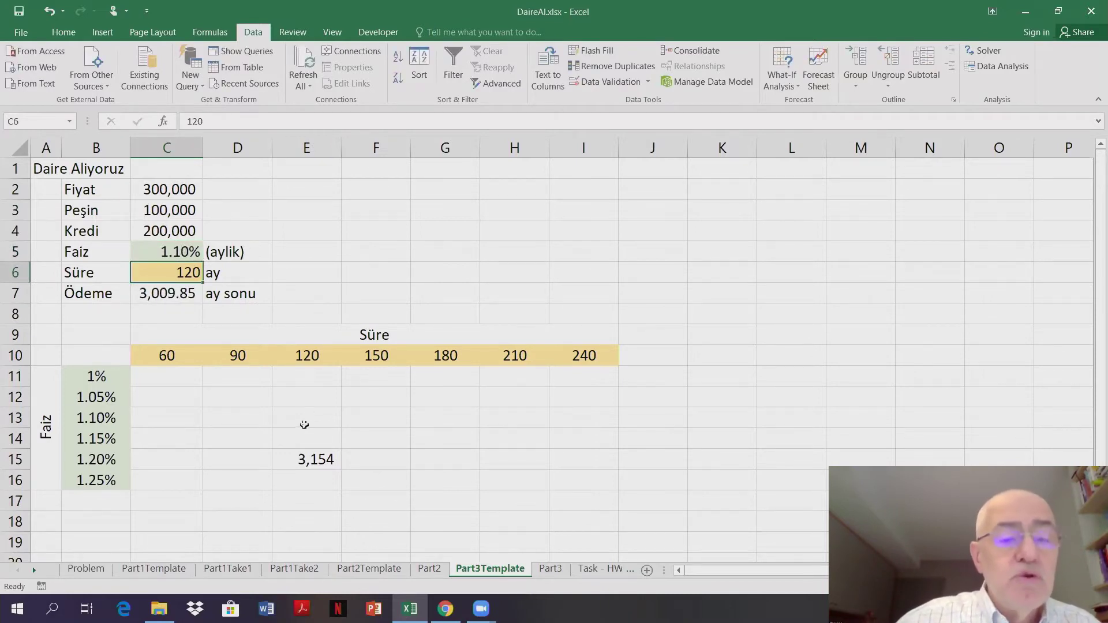
pyautogui.click(316, 417)
pyautogui.write('3009.85')
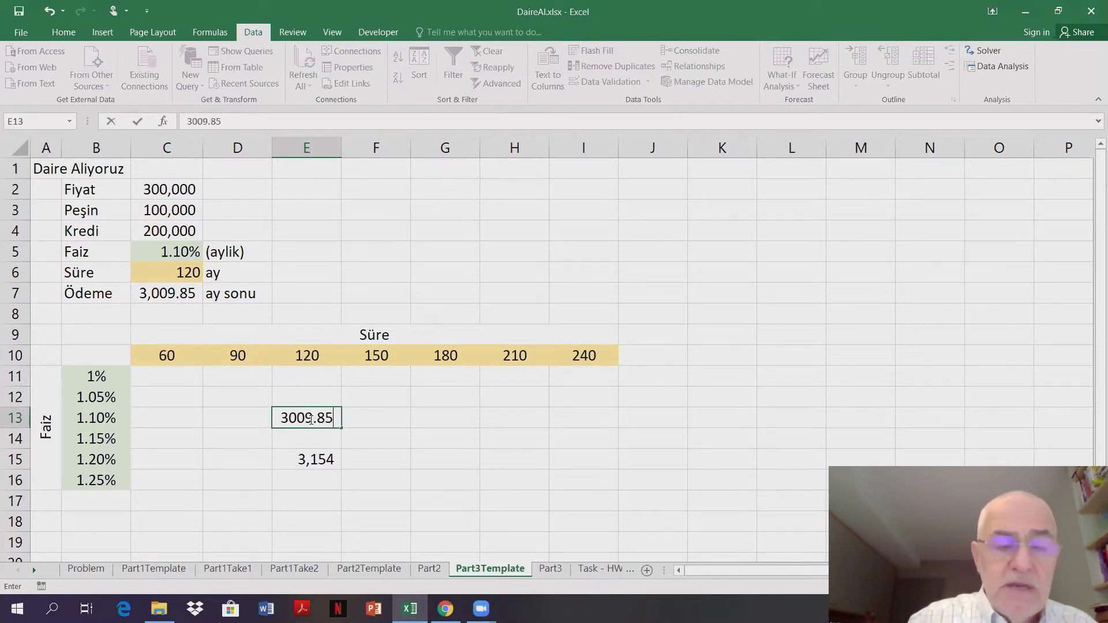
pyautogui.press('Return')
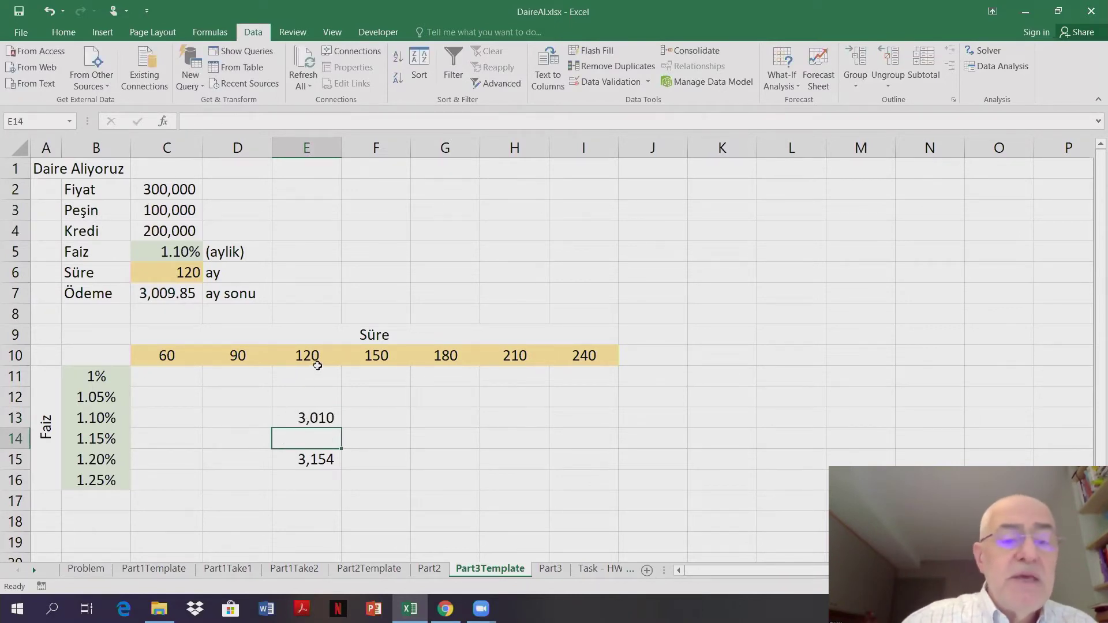
# Set the rate to 1% and record its 2869.42 payment in E11
pyautogui.click(317, 378)
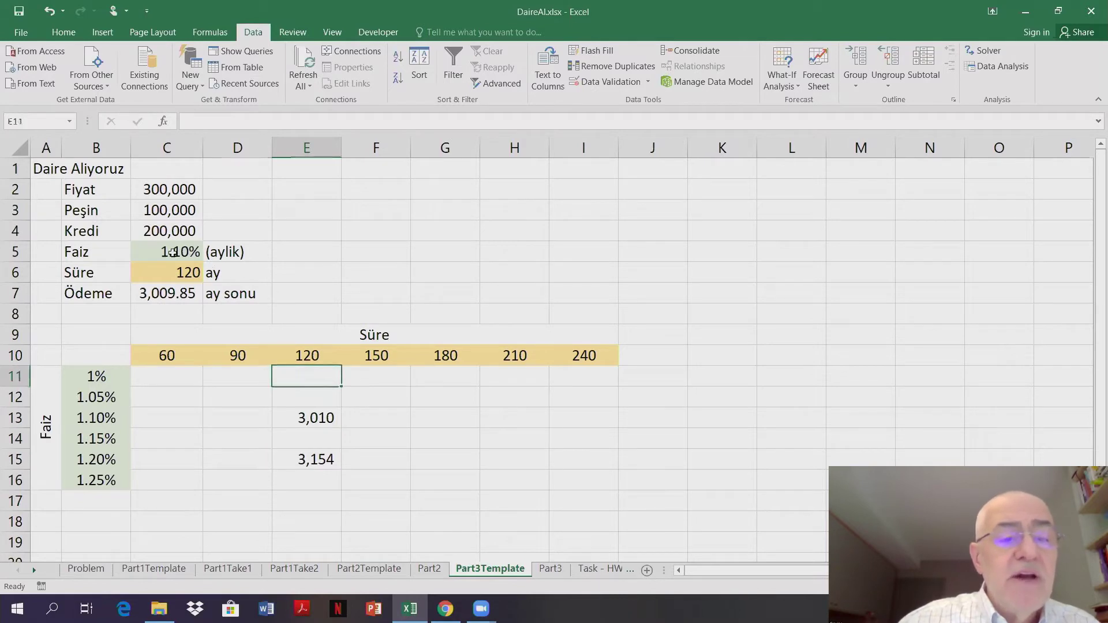
pyautogui.click(189, 253)
pyautogui.write('1')
pyautogui.press('Return')
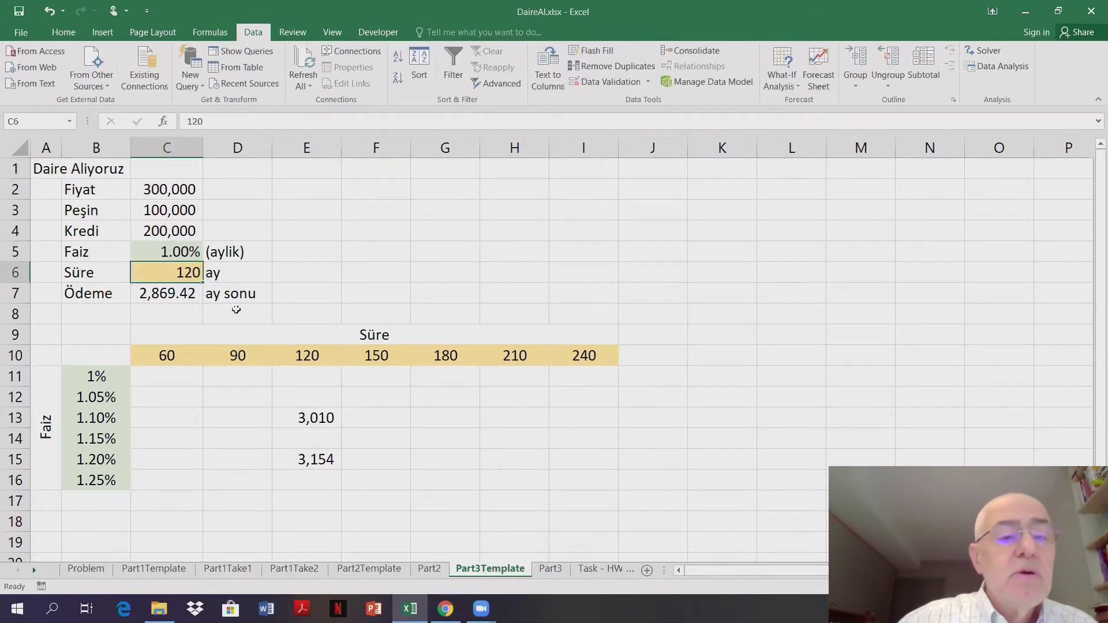
pyautogui.click(312, 377)
pyautogui.write('28')
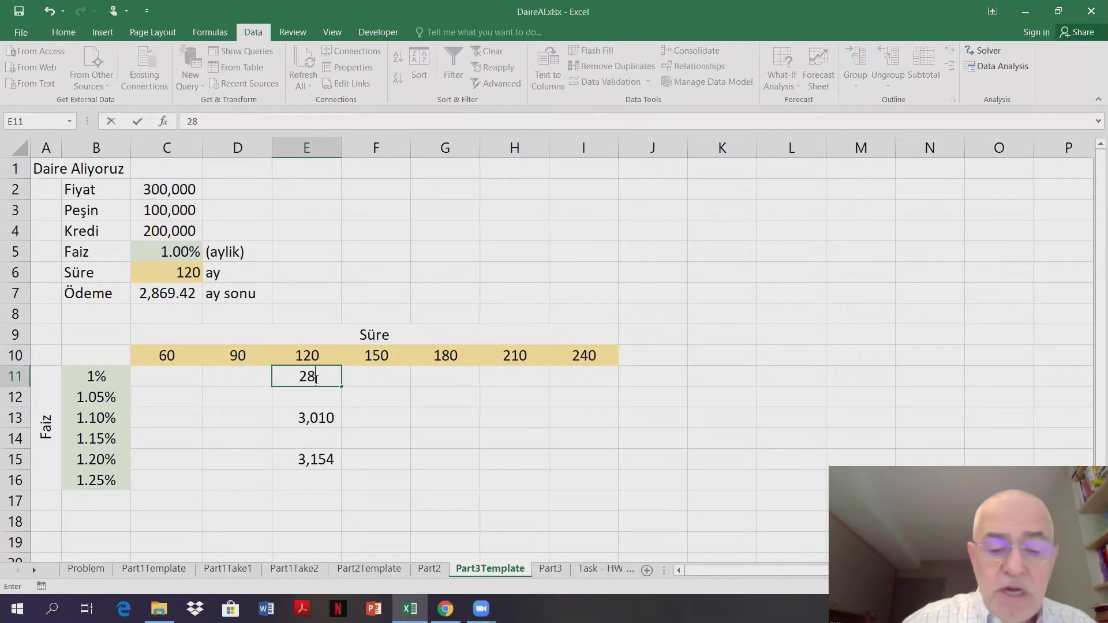
pyautogui.write('69.42')
pyautogui.press('Return')
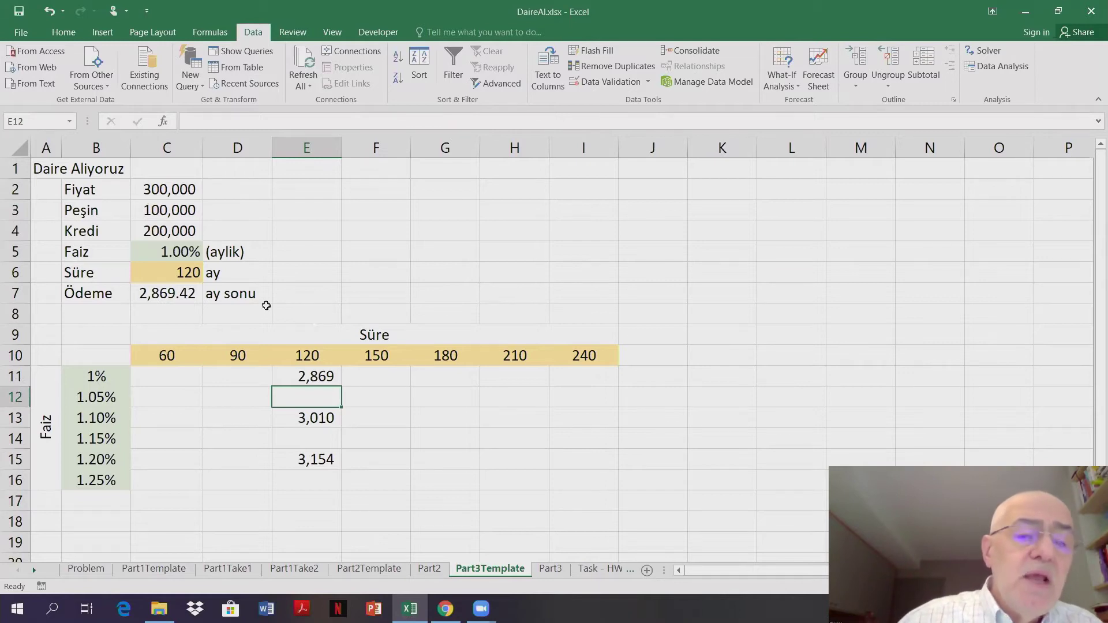
pyautogui.click(188, 254)
pyautogui.click(188, 269)
pyautogui.click(187, 252)
pyautogui.click(189, 272)
pyautogui.click(185, 252)
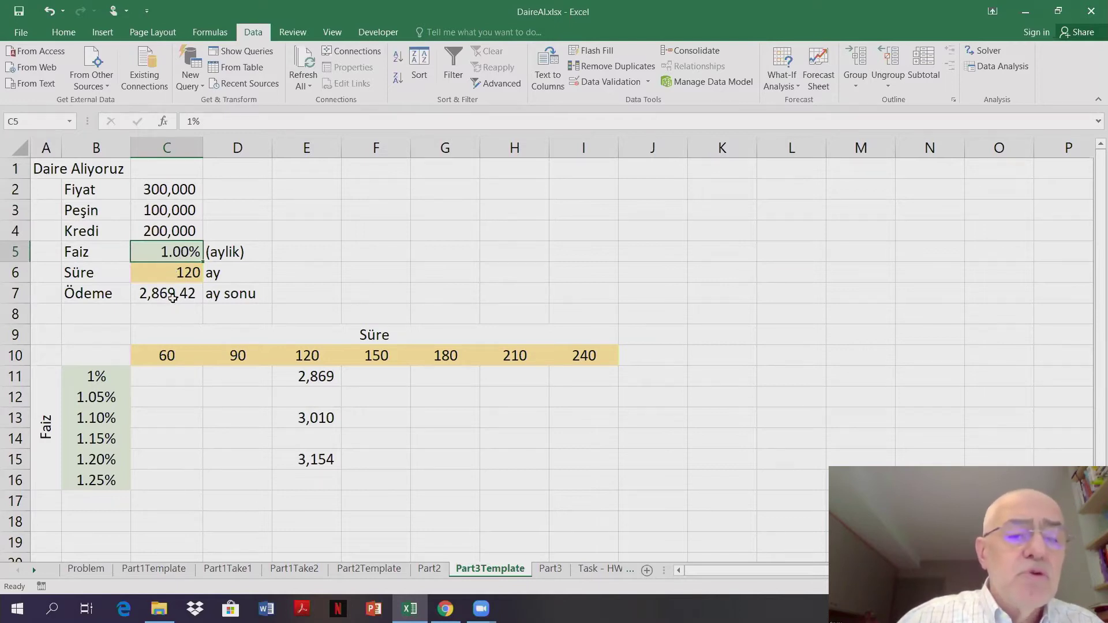
pyautogui.click(171, 293)
pyautogui.click(173, 377)
pyautogui.moveTo(250, 376); pyautogui.dragTo(575, 478)
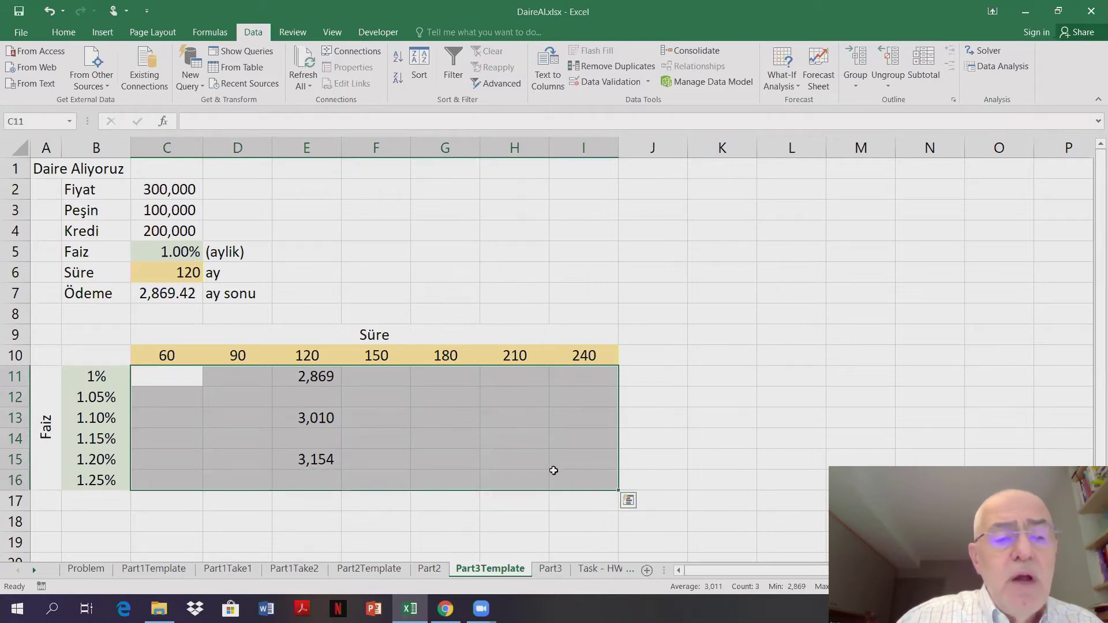
pyautogui.moveTo(169, 386); pyautogui.dragTo(163, 479)
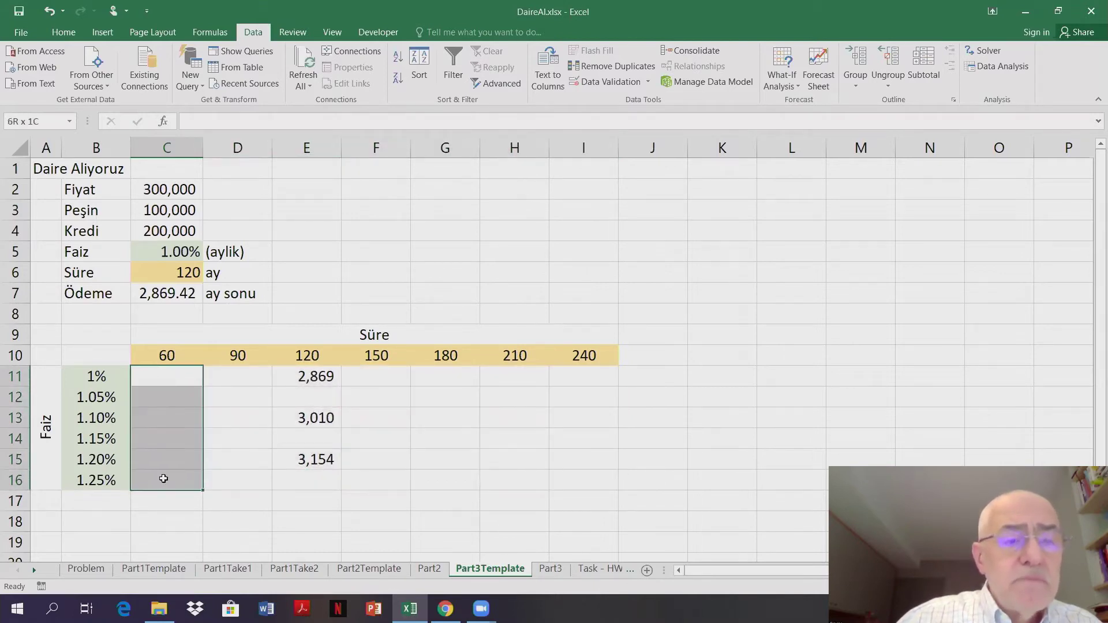
pyautogui.moveTo(169, 378); pyautogui.dragTo(575, 375)
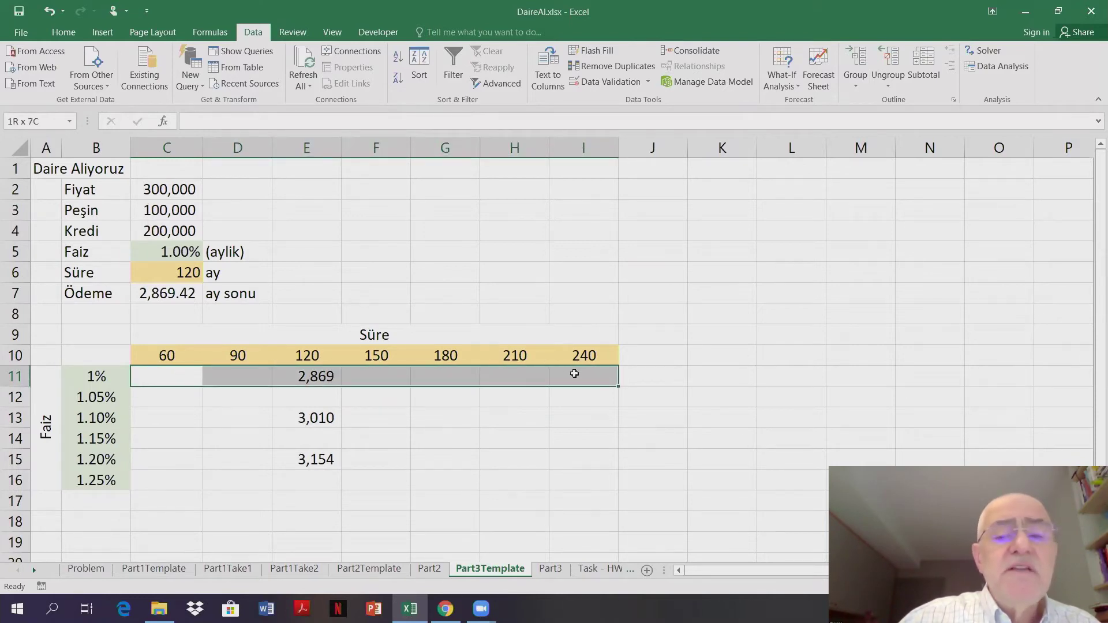
pyautogui.moveTo(575, 374); pyautogui.dragTo(575, 375)
pyautogui.moveTo(146, 383); pyautogui.dragTo(574, 483)
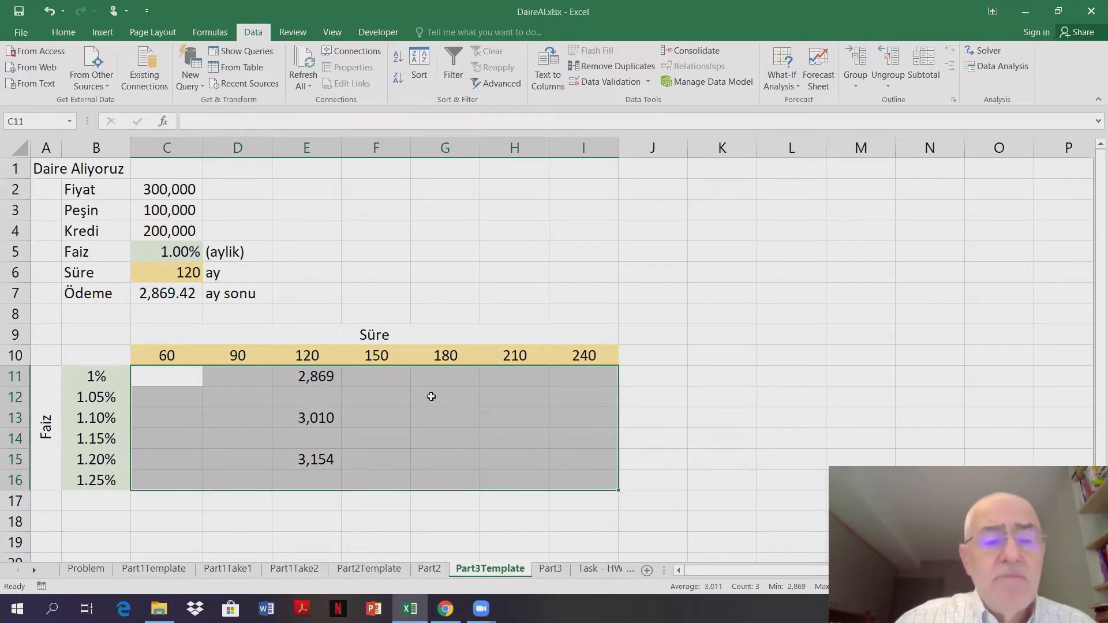
pyautogui.click(303, 276)
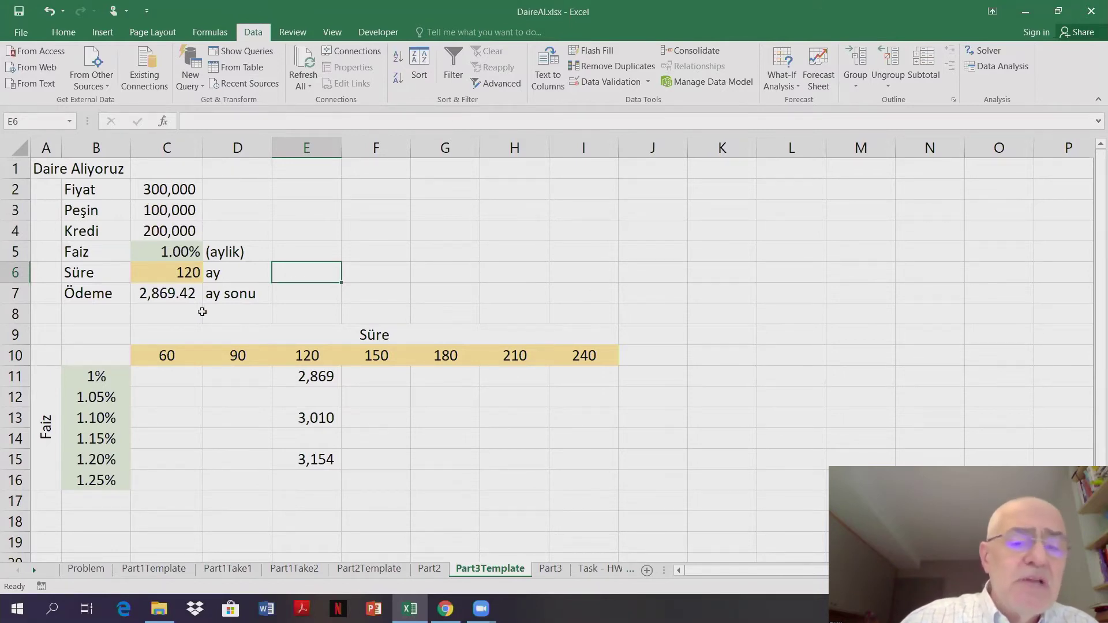
# Change inputs to 1.15% and 180 months, then enter 2636.66 in G14
pyautogui.click(176, 253)
pyautogui.write('1.15')
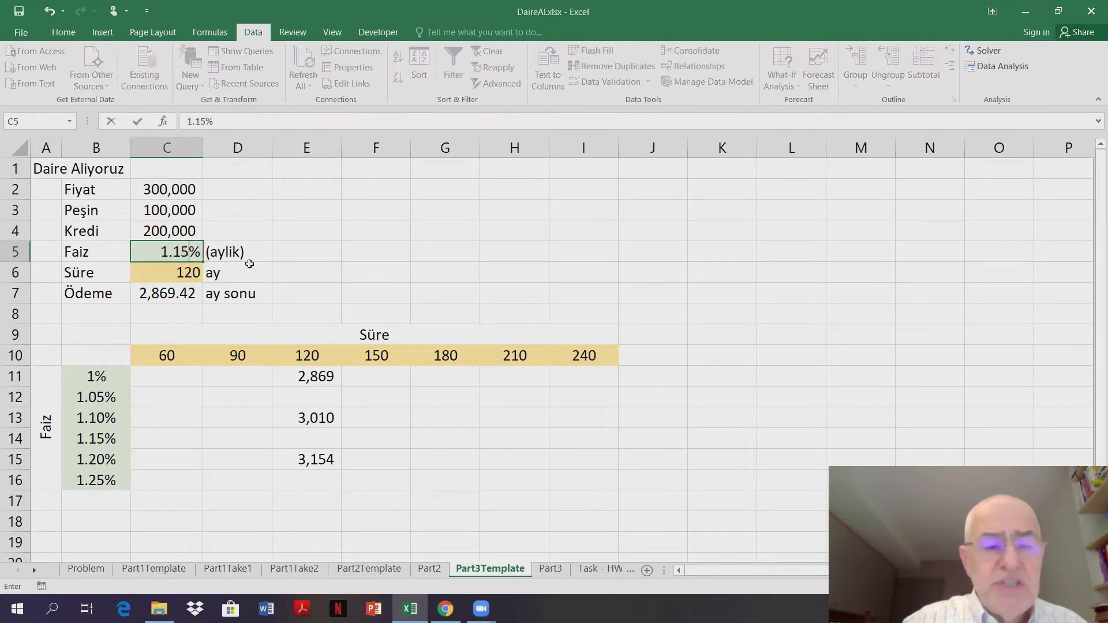
pyautogui.press('Return')
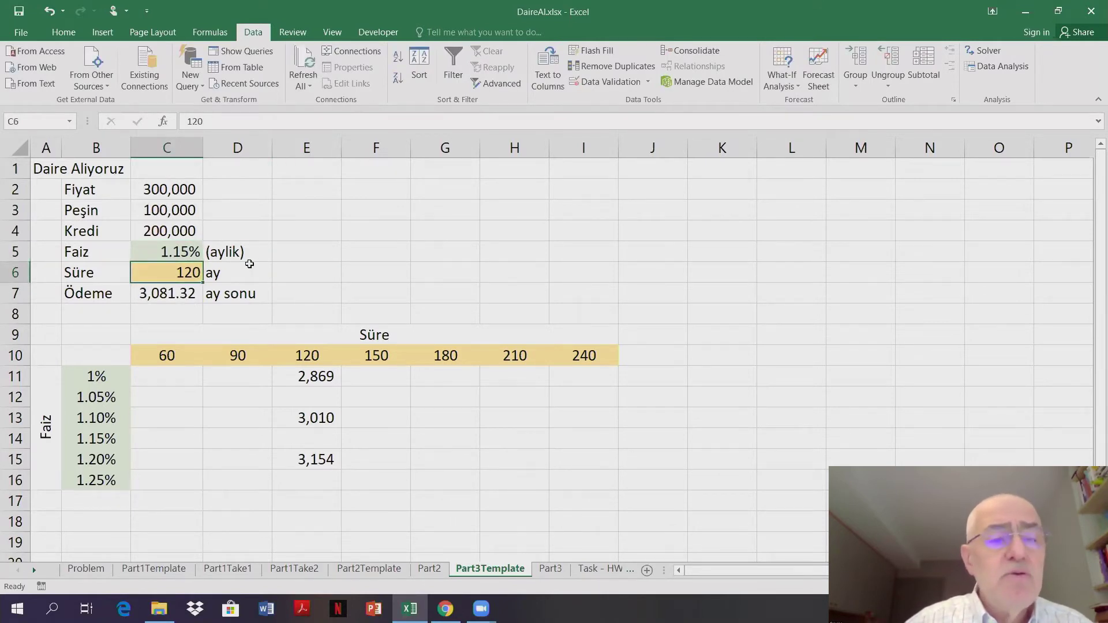
pyautogui.write('180')
pyautogui.press('Return')
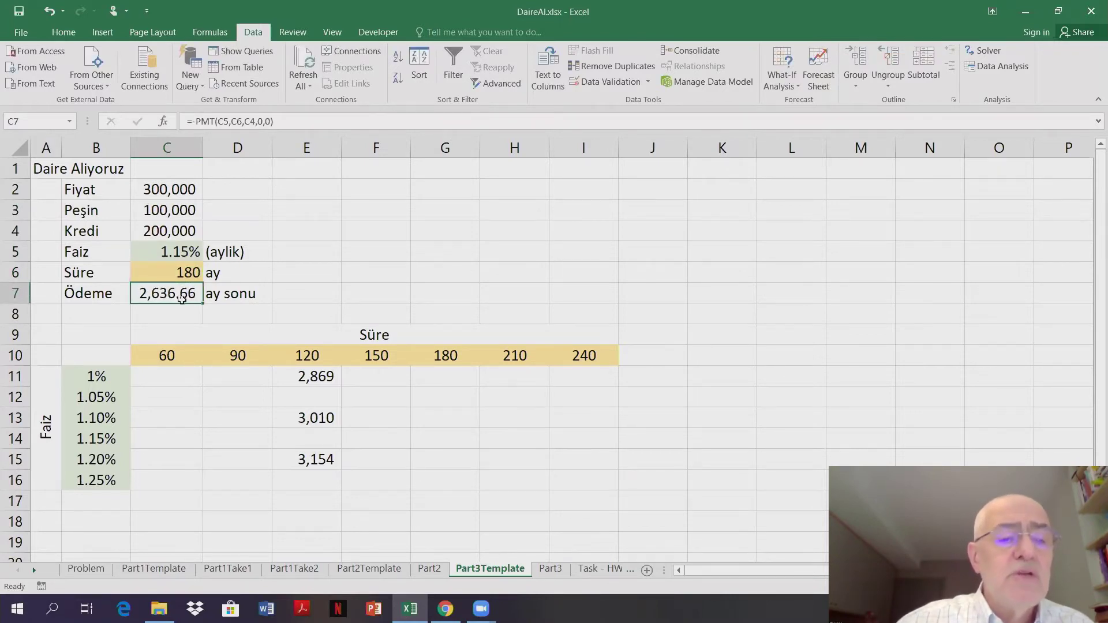
pyautogui.click(443, 437)
pyautogui.write('2636.66')
pyautogui.press('Return')
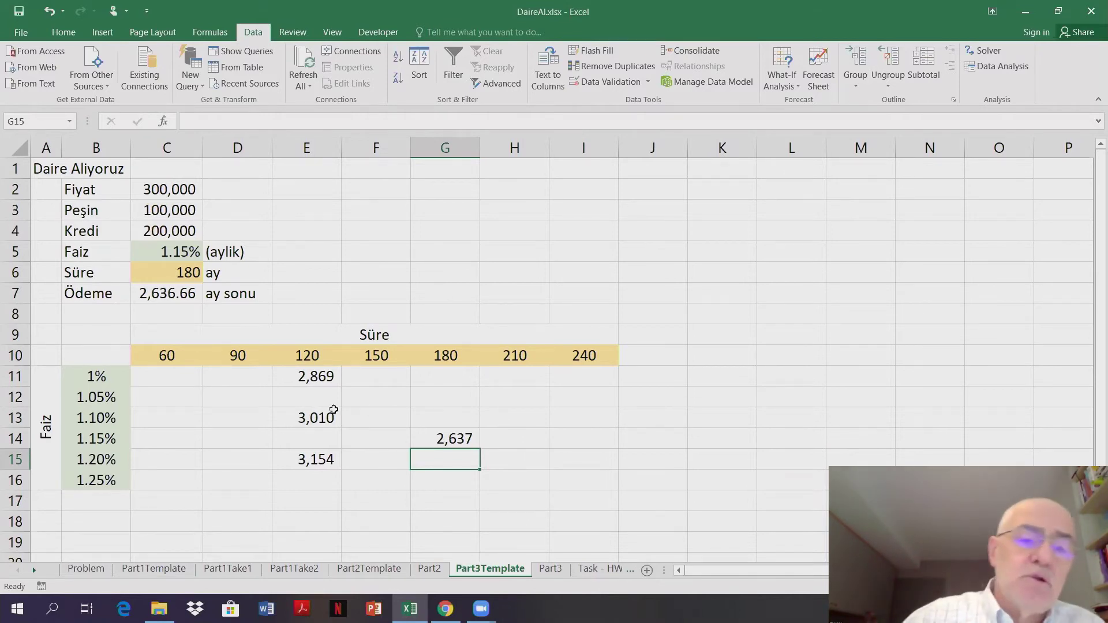
# Delete the hand-entered payments from C11:I16
pyautogui.moveTo(174, 380); pyautogui.dragTo(587, 474)
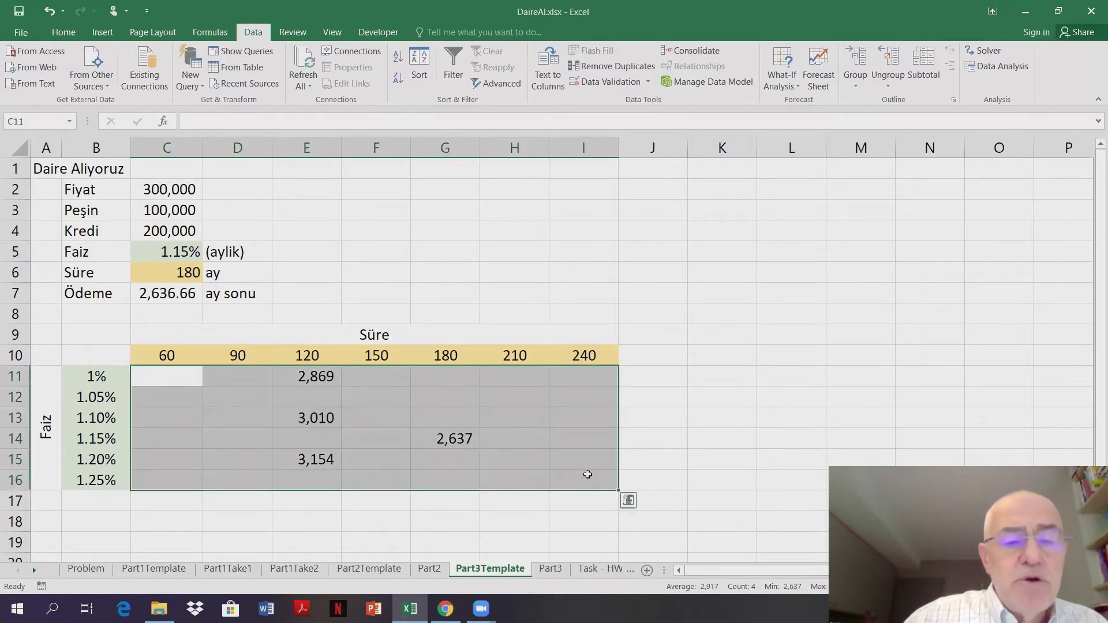
pyautogui.press('Delete')
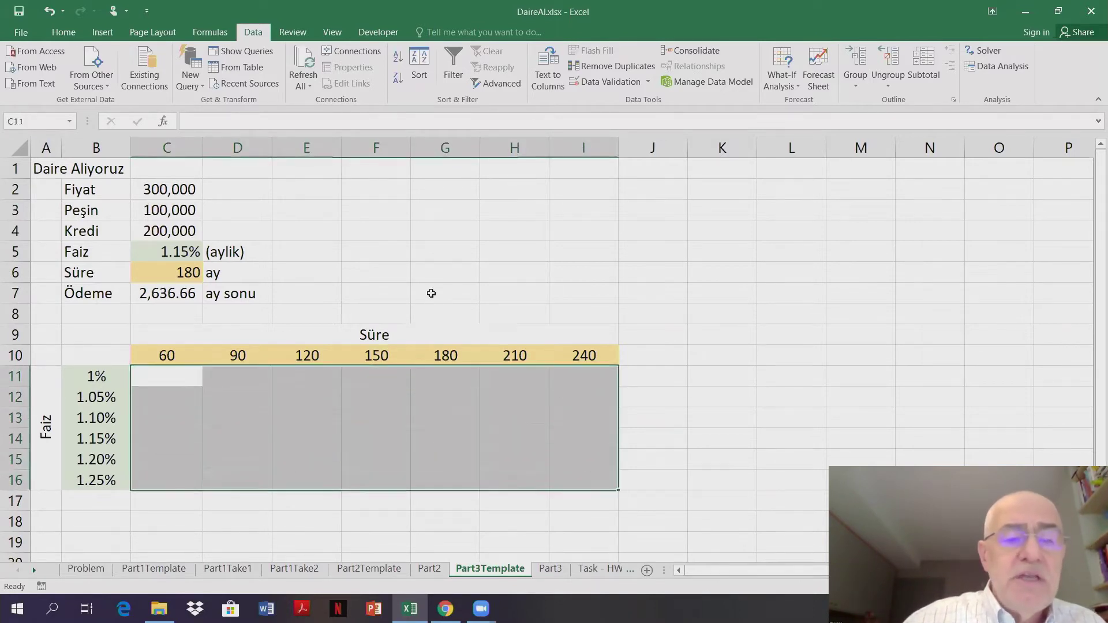
pyautogui.click(431, 294)
pyautogui.moveTo(168, 357); pyautogui.dragTo(553, 348)
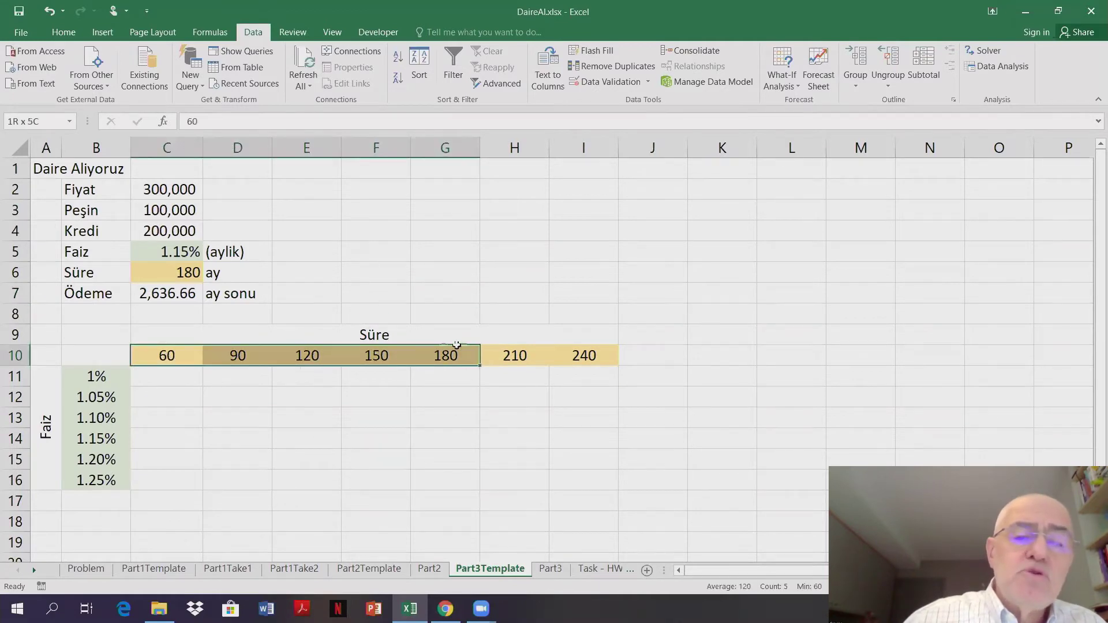
pyautogui.moveTo(92, 381); pyautogui.dragTo(100, 479)
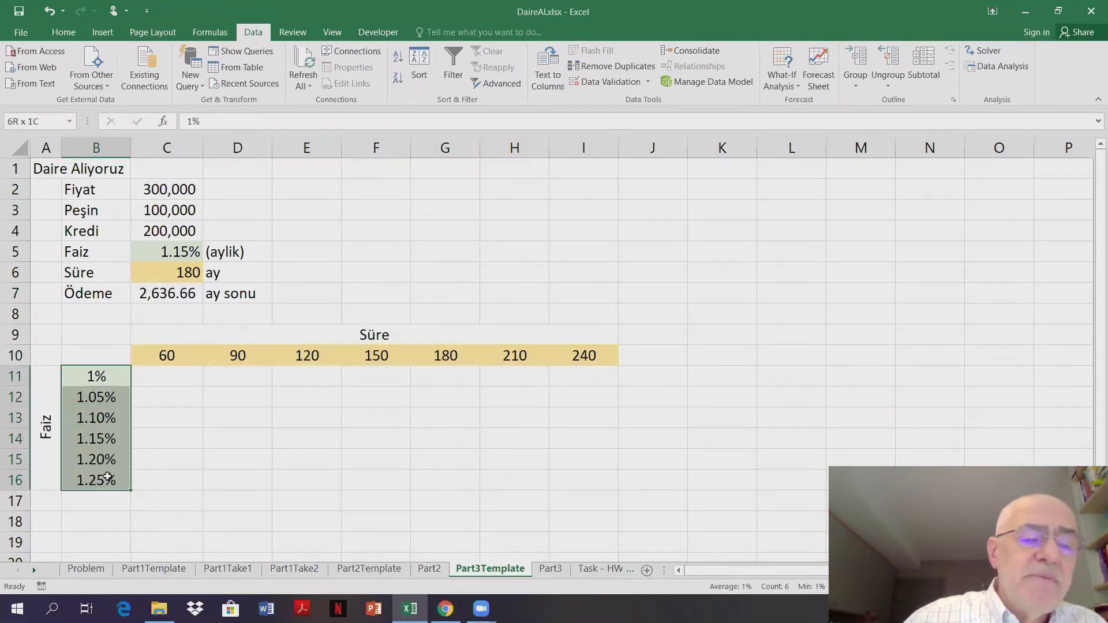
# Link corner cell B10 to the Ödeme payment with =C7
pyautogui.click(98, 357)
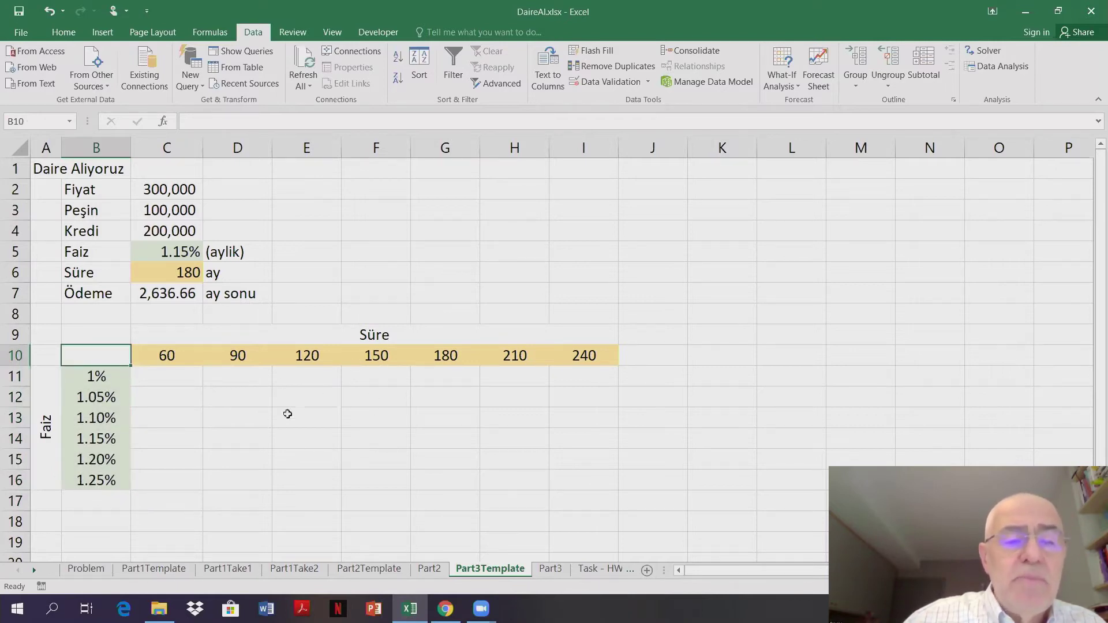
pyautogui.click(187, 297)
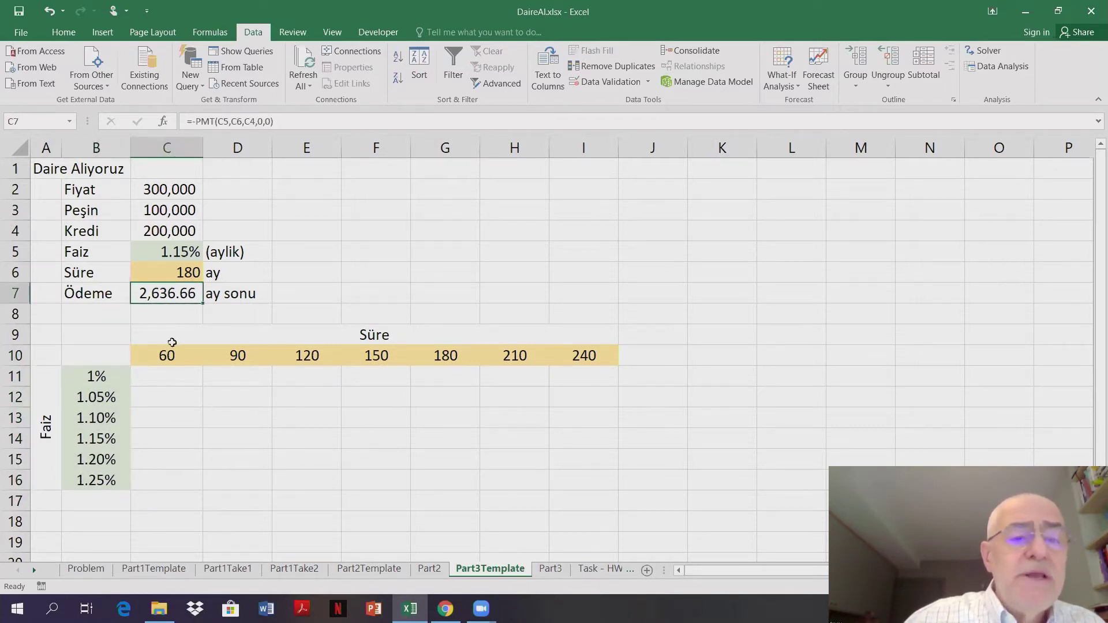
pyautogui.click(104, 355)
pyautogui.write('=')
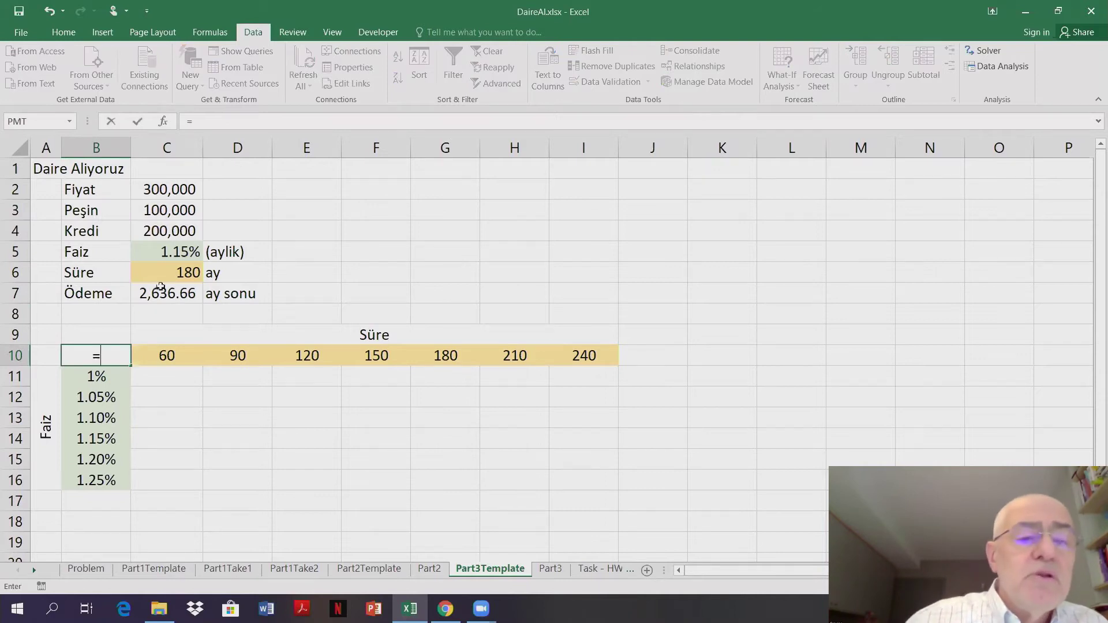
pyautogui.click(170, 292)
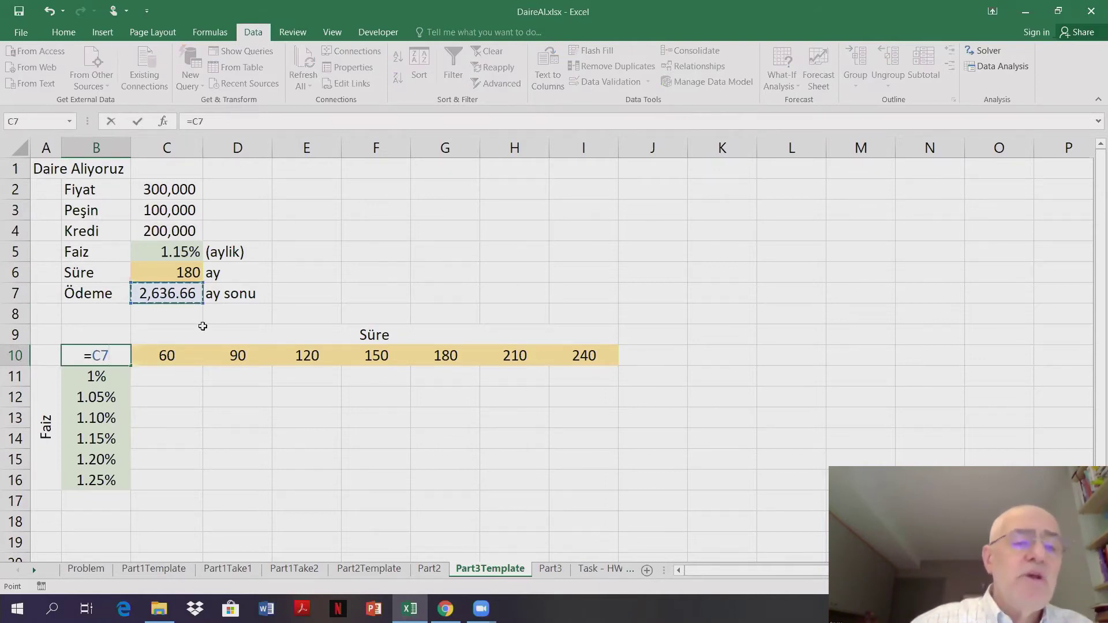
pyautogui.press('Return')
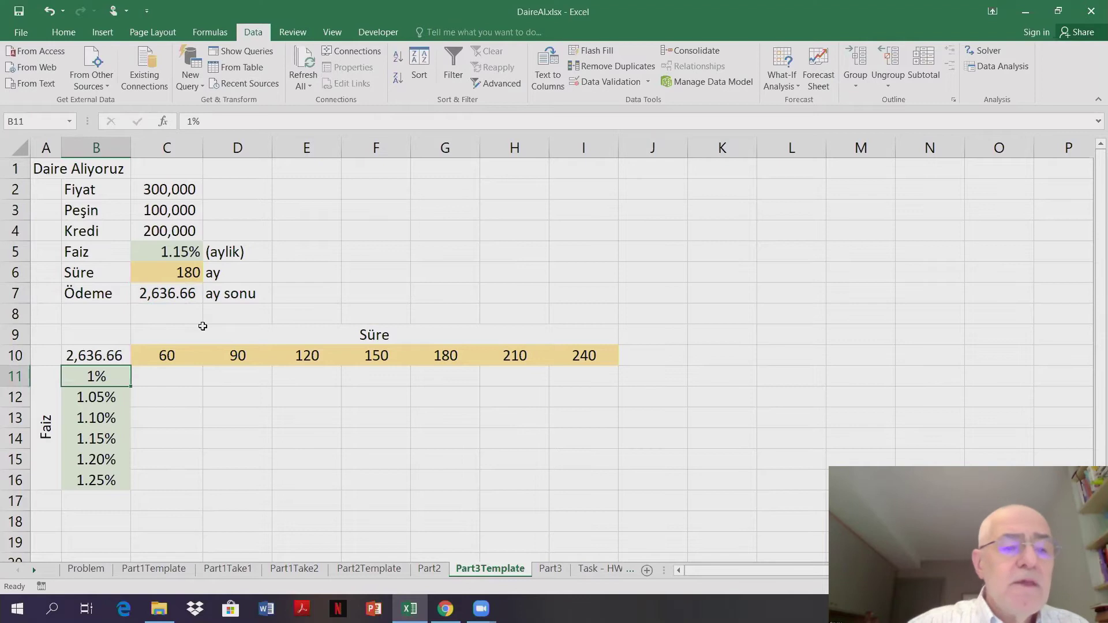
pyautogui.click(109, 354)
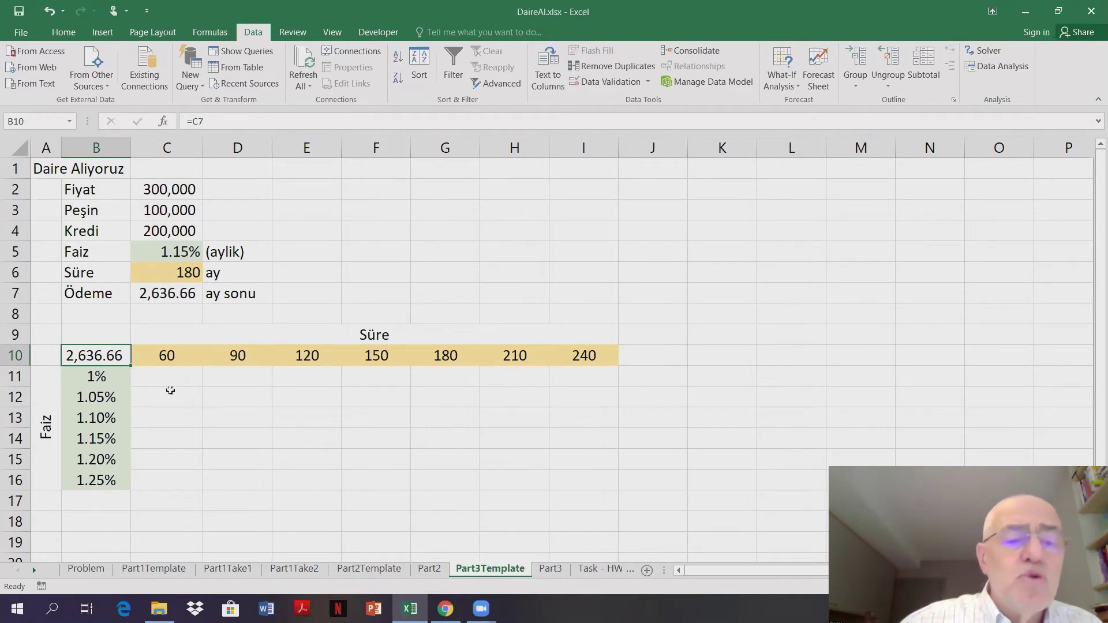
# Create a data table on B10:I16 with row input C6 and column input C5
pyautogui.moveTo(115, 365)
pyautogui.mouseDown()
pyautogui.moveTo(564, 439)
pyautogui.moveTo(574, 473)
pyautogui.mouseUp()
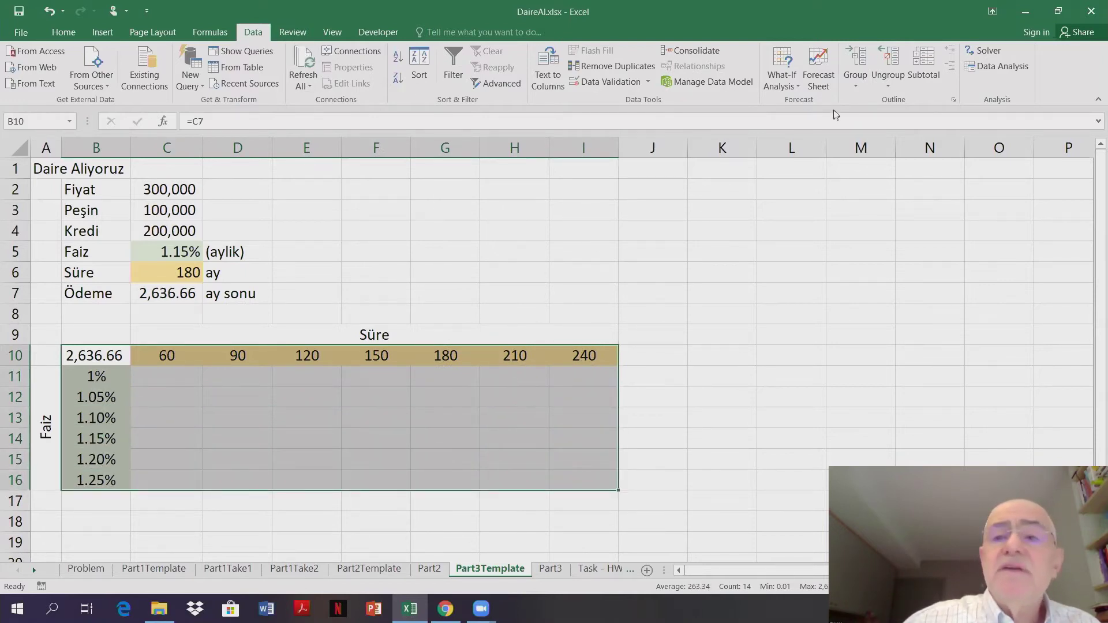
pyautogui.click(787, 89)
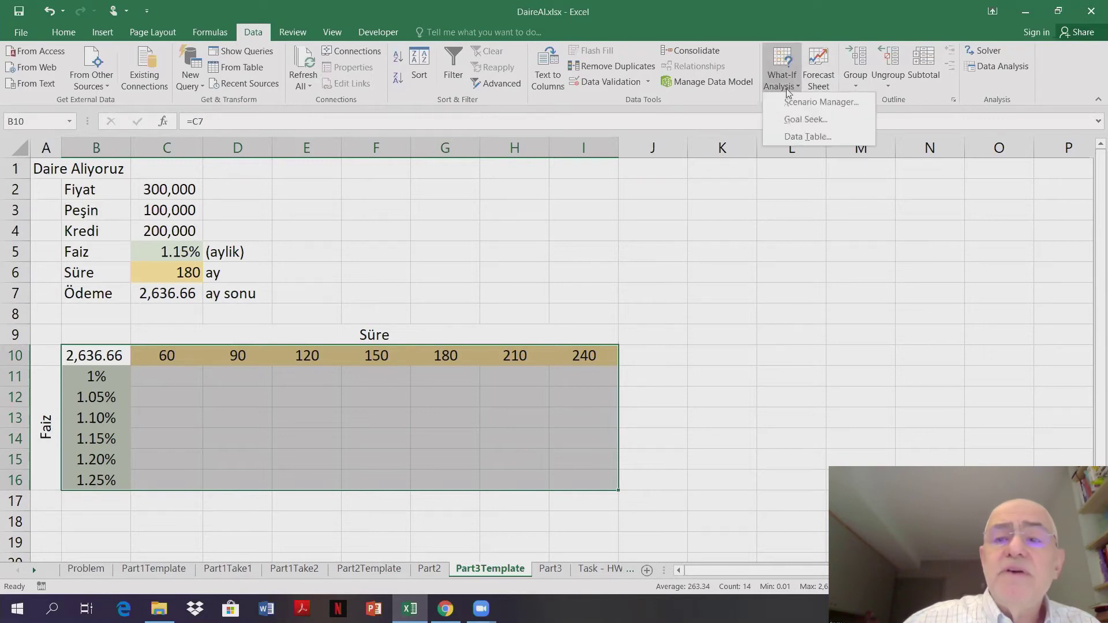
pyautogui.click(797, 137)
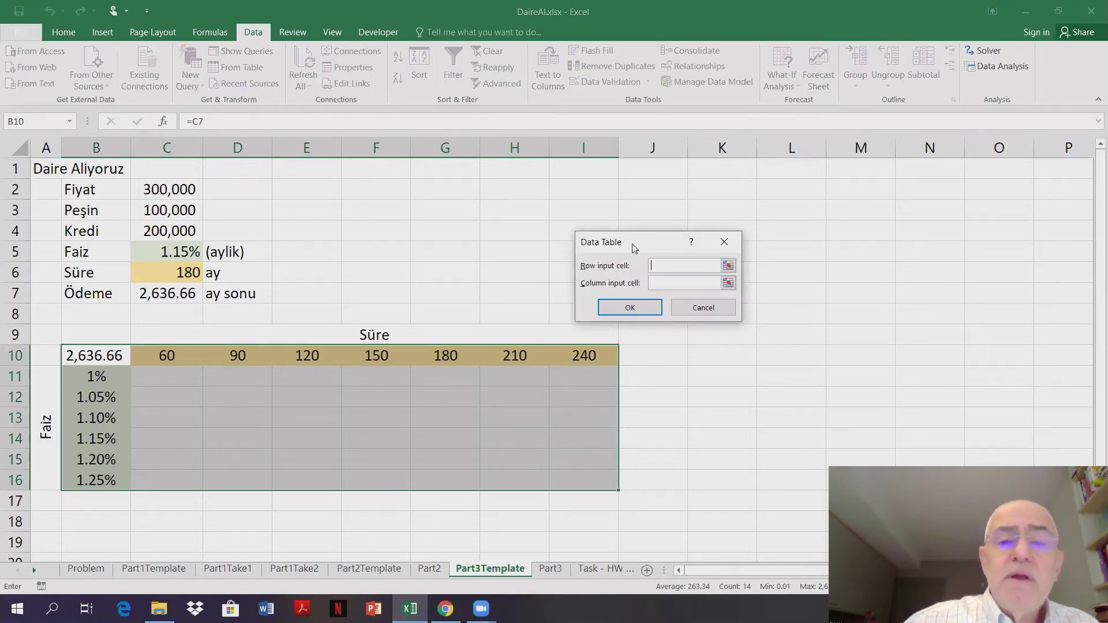
pyautogui.moveTo(635, 248); pyautogui.dragTo(372, 226)
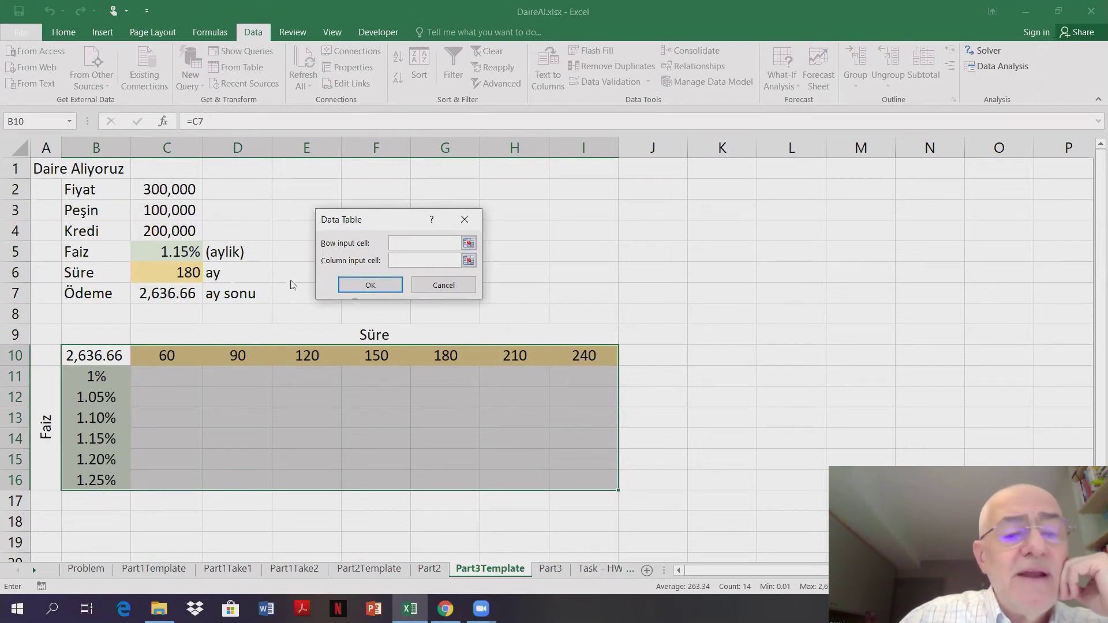
pyautogui.click(166, 273)
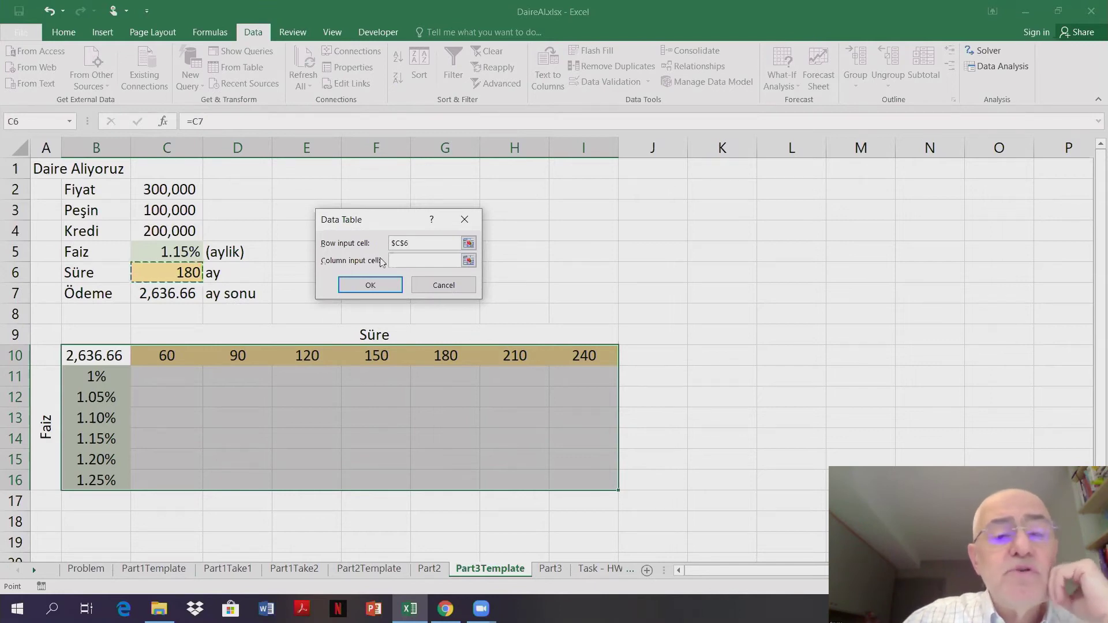
pyautogui.click(404, 261)
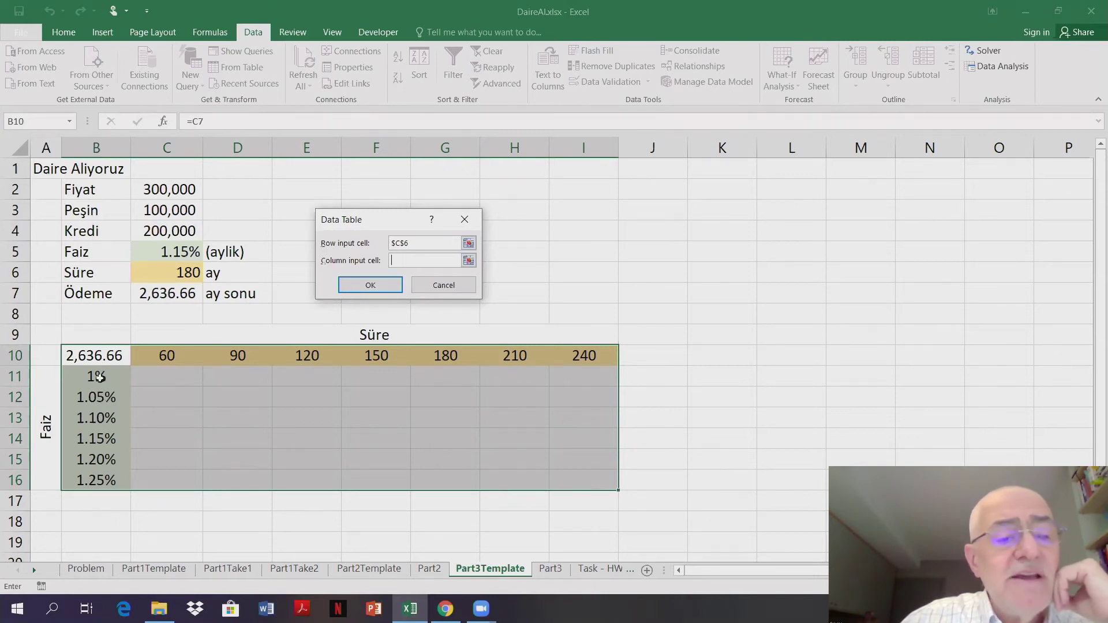
pyautogui.click(166, 250)
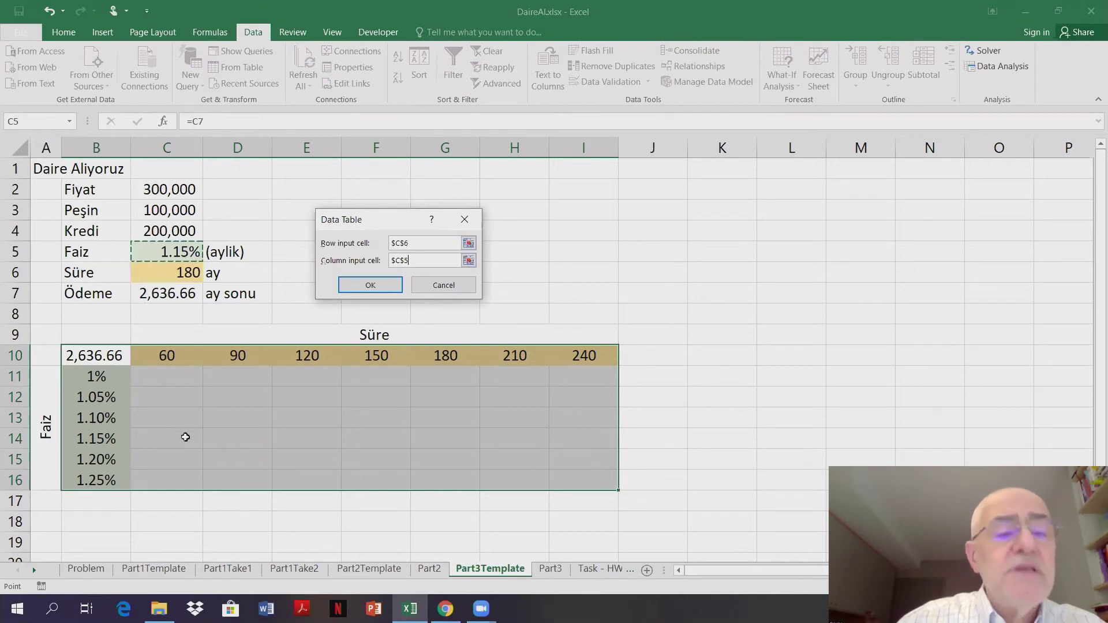
pyautogui.click(372, 286)
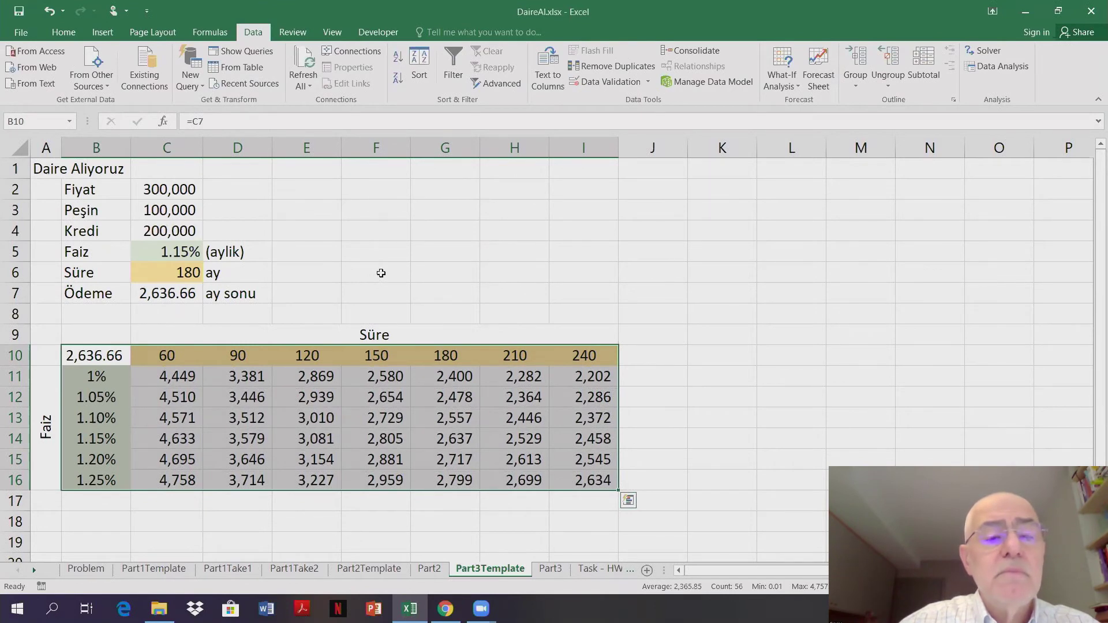
# Apply the red-yellow-green colour scale to payments C11:I16
pyautogui.moveTo(171, 378)
pyautogui.mouseDown()
pyautogui.moveTo(391, 398)
pyautogui.moveTo(562, 477)
pyautogui.mouseUp()
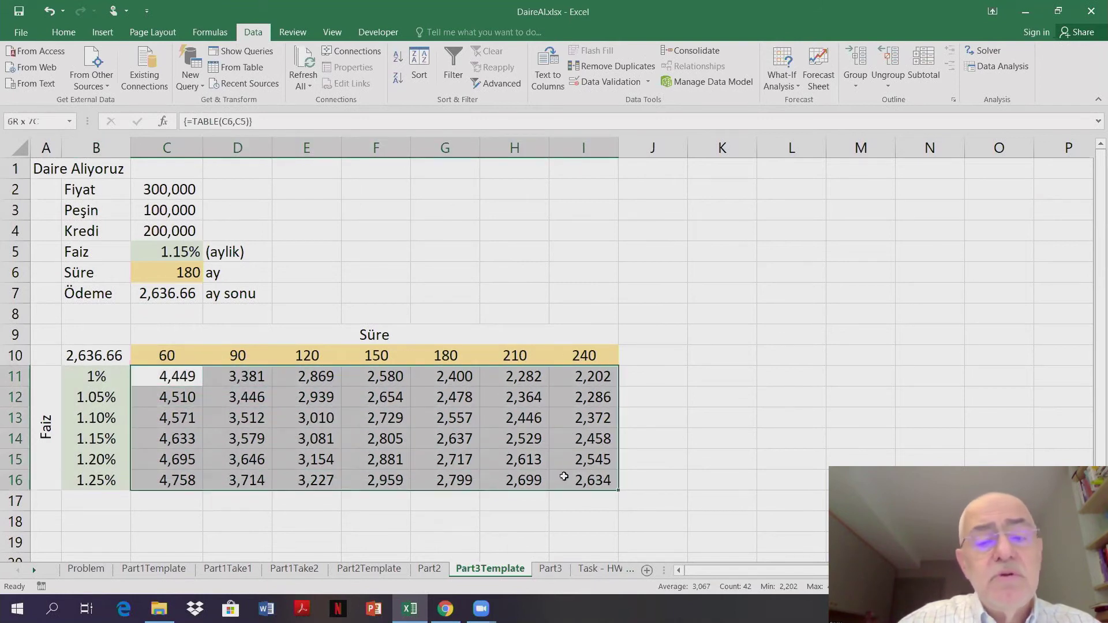
pyautogui.click(64, 33)
pyautogui.click(541, 85)
pyautogui.moveTo(573, 201)
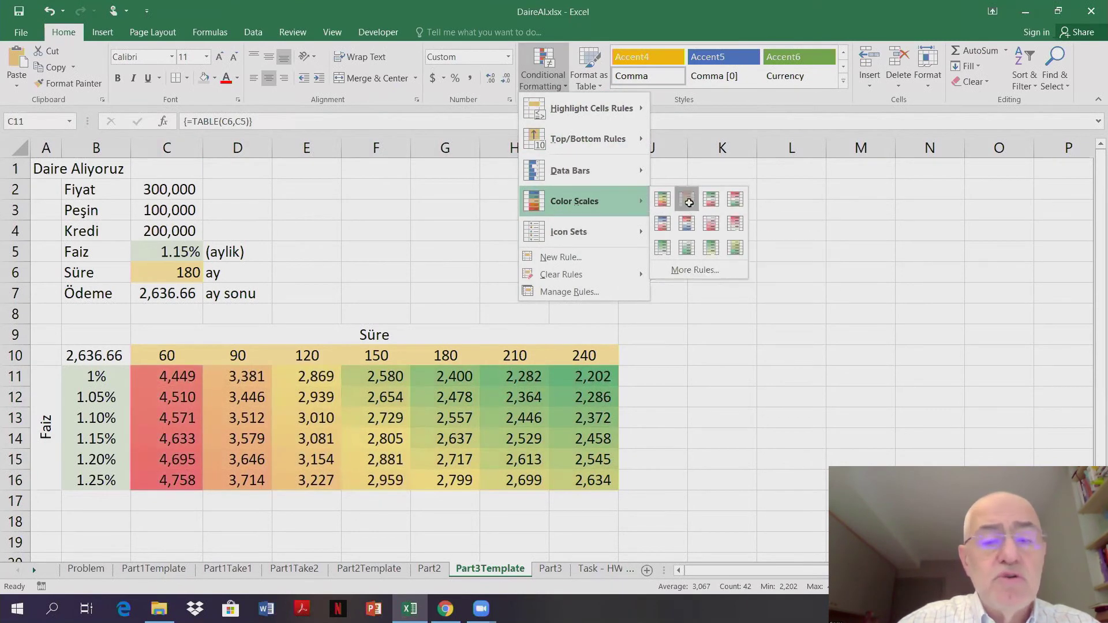
pyautogui.click(689, 202)
pyautogui.click(456, 217)
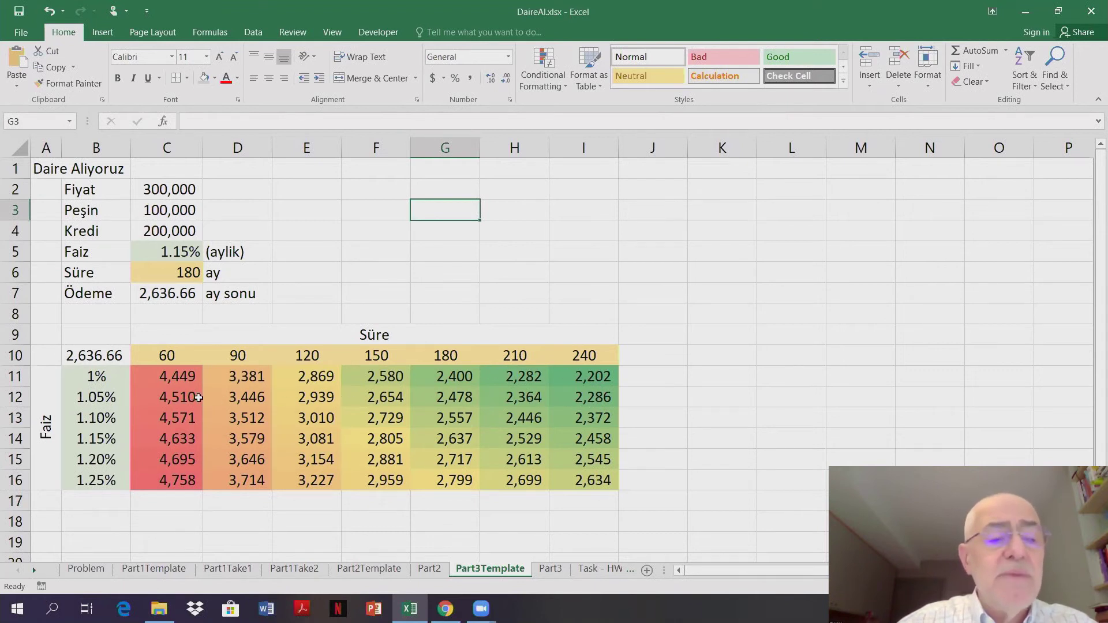
# Inspect the data table formula in I11 and compare with the loan comparison site in Chrome
pyautogui.click(96, 376)
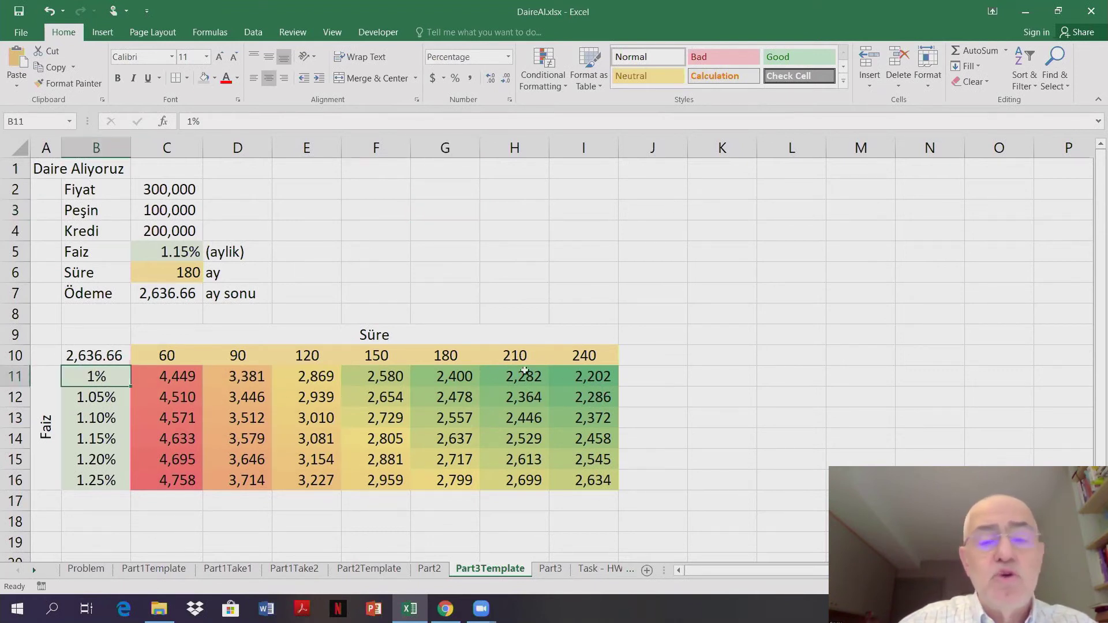
pyautogui.click(594, 378)
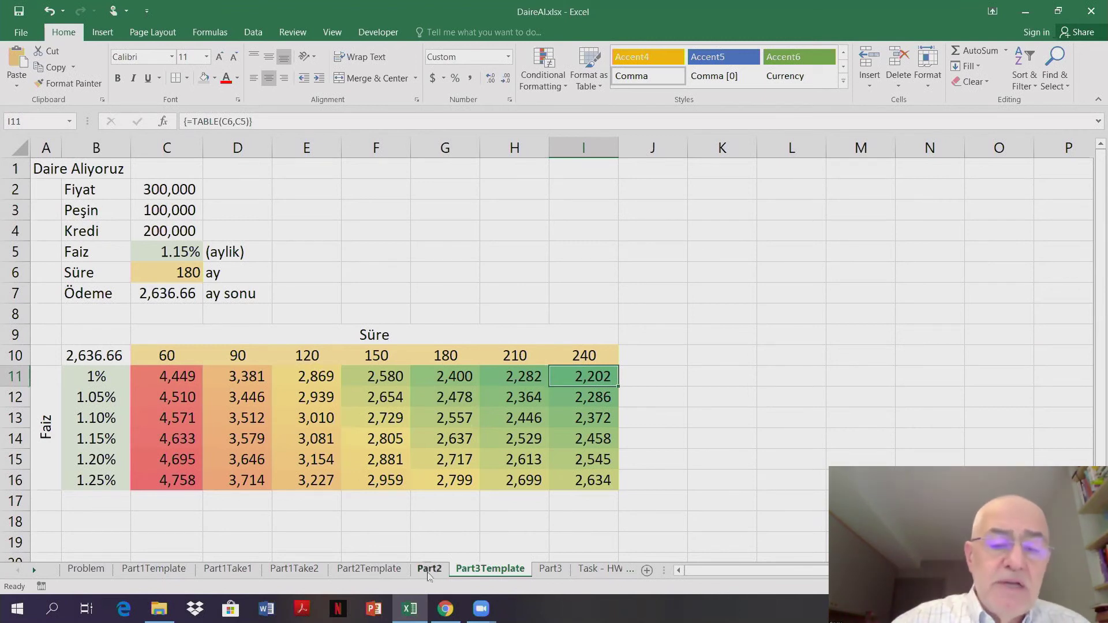
pyautogui.click(446, 610)
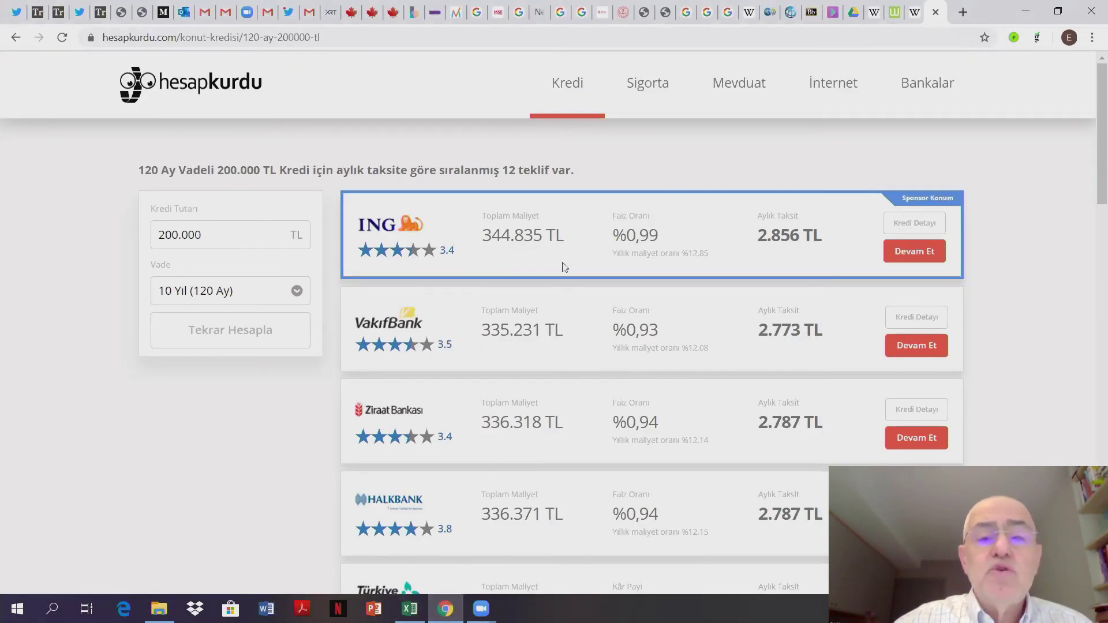
pyautogui.moveTo(1103, 168); pyautogui.dragTo(1102, 434)
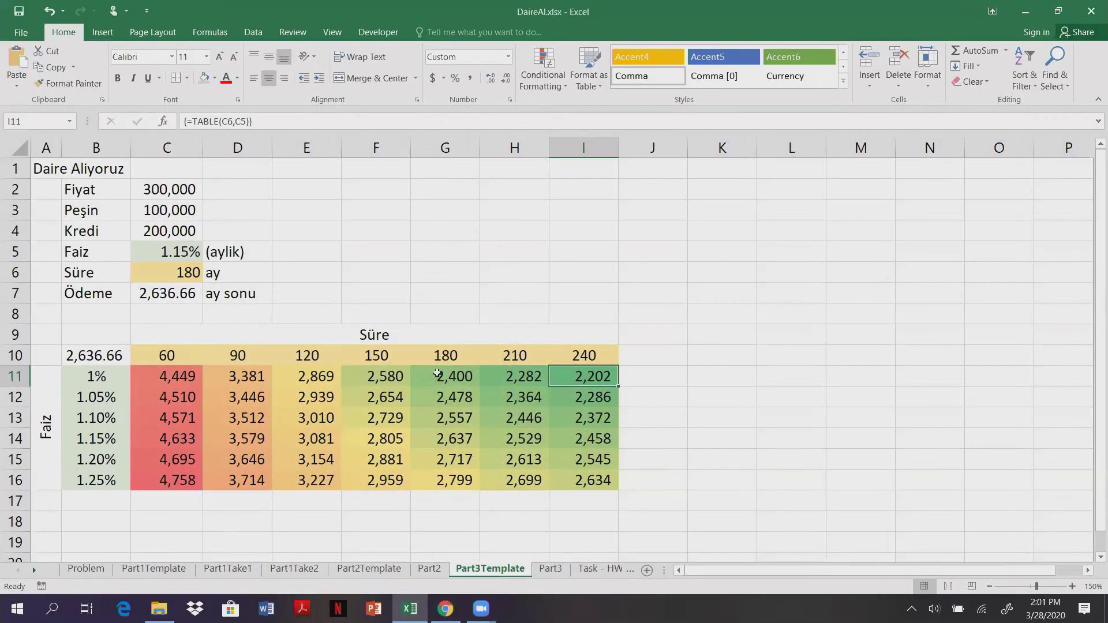
# Enter 1.5% in B16 and check the updated 120-month payments in column E
pyautogui.click(112, 376)
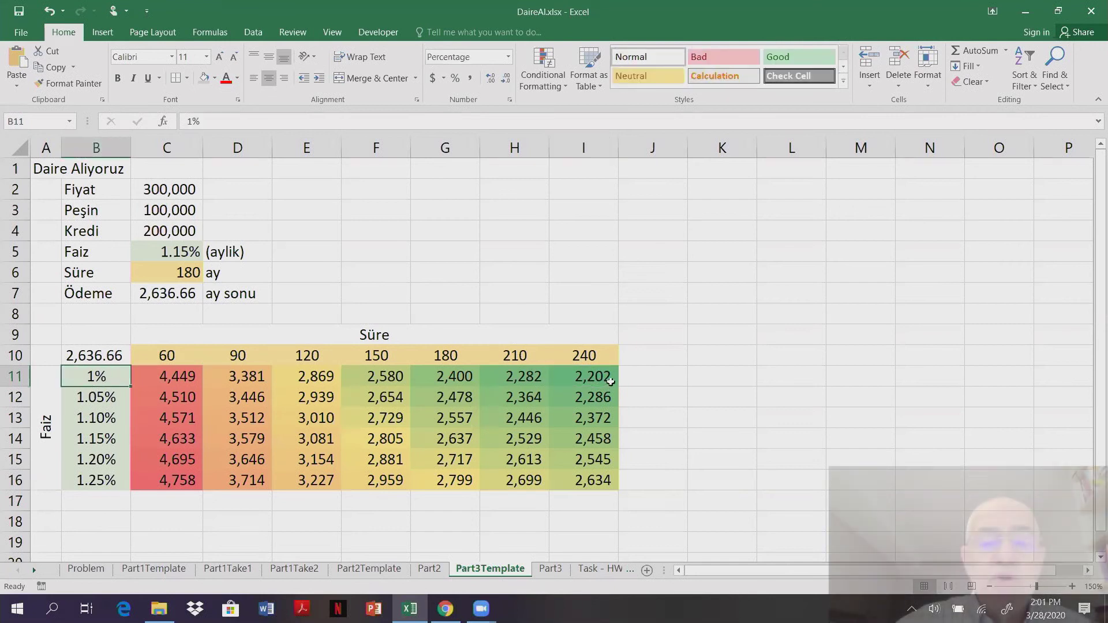
pyautogui.click(102, 481)
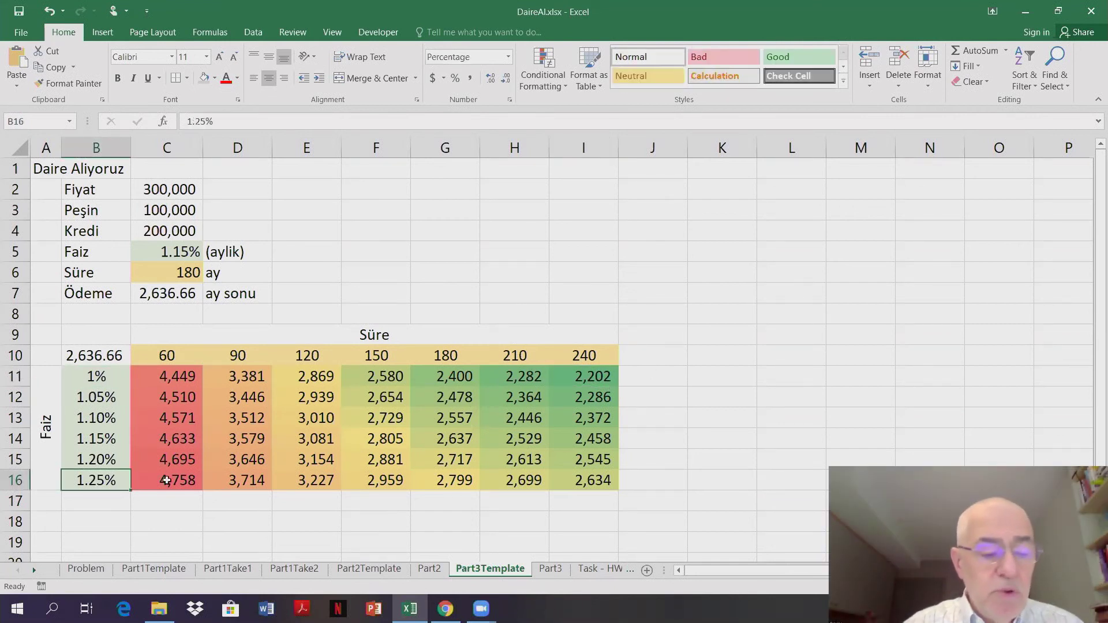
pyautogui.write('1.5')
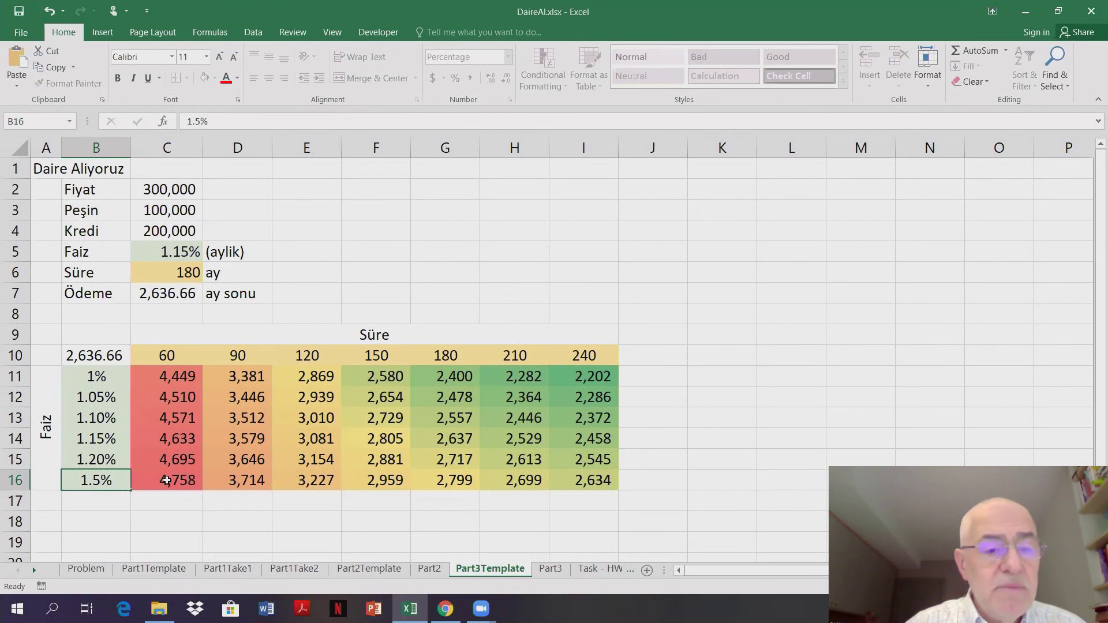
pyautogui.press('Return')
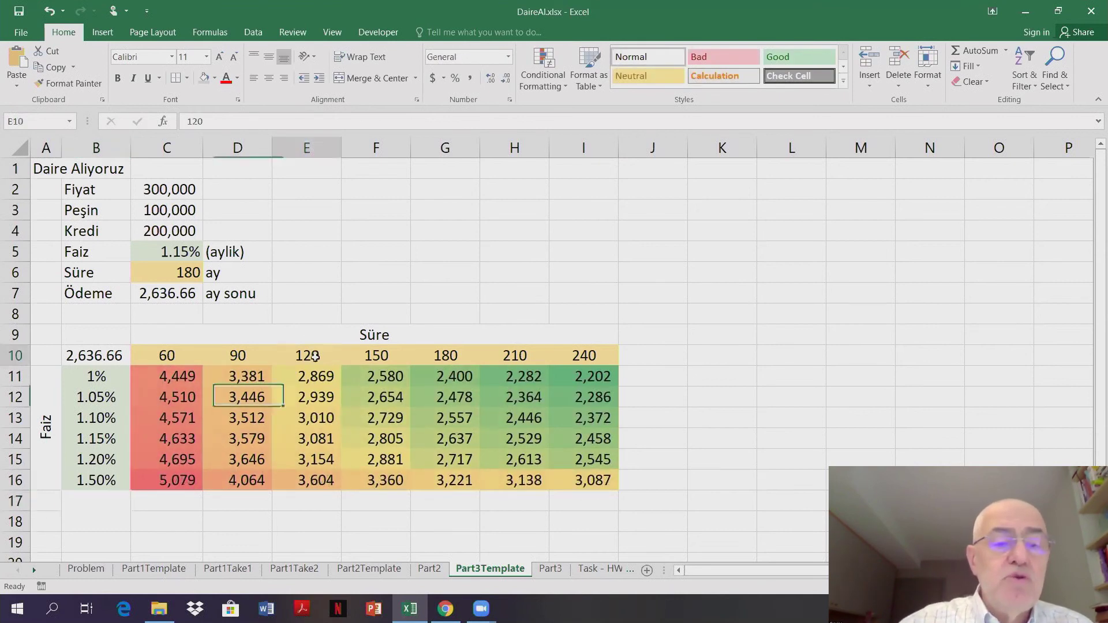
pyautogui.moveTo(307, 355); pyautogui.dragTo(325, 467)
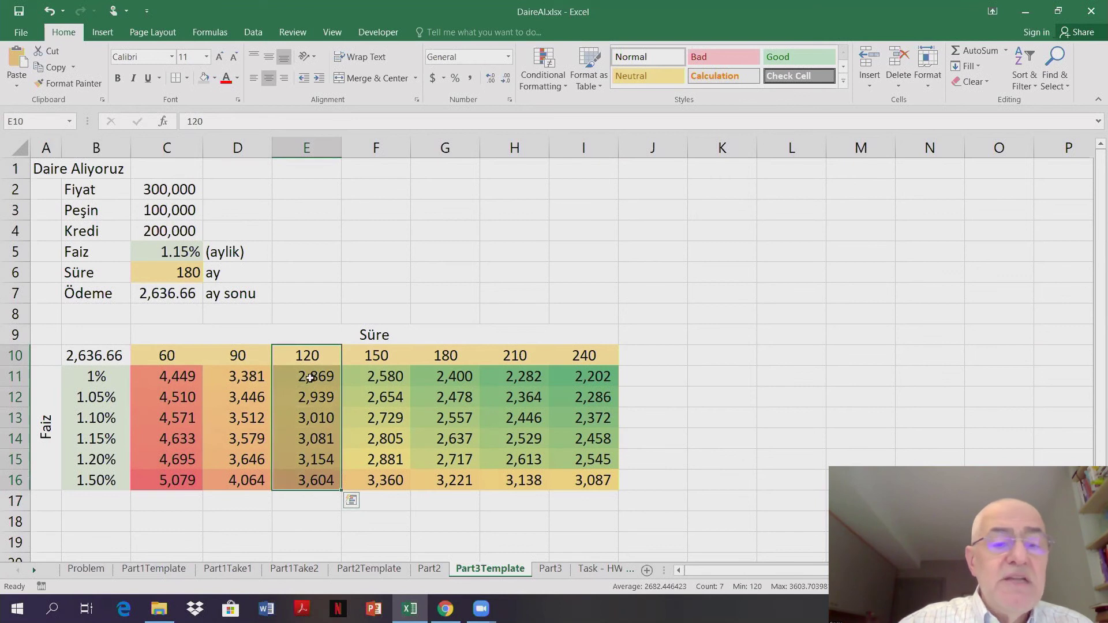
pyautogui.click(315, 376)
pyautogui.hotkey('ctrl', 'Down')
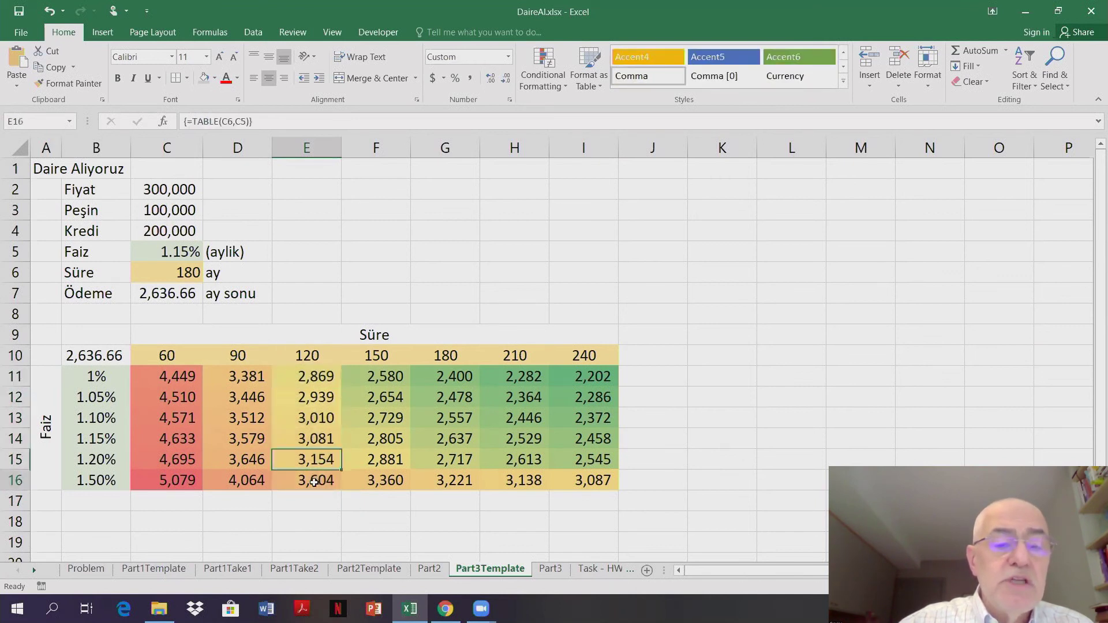
pyautogui.click(316, 376)
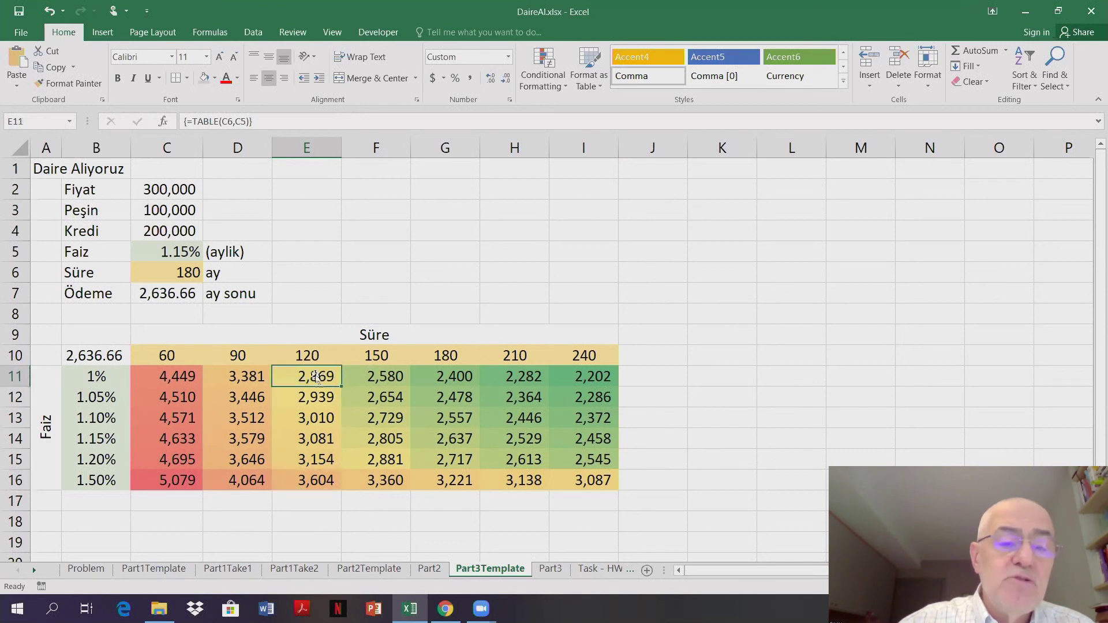
pyautogui.click(317, 481)
pyautogui.click(323, 382)
# Enter 1.1% in B12 and fill the B11:B12 rate pattern down to B16
pyautogui.click(95, 480)
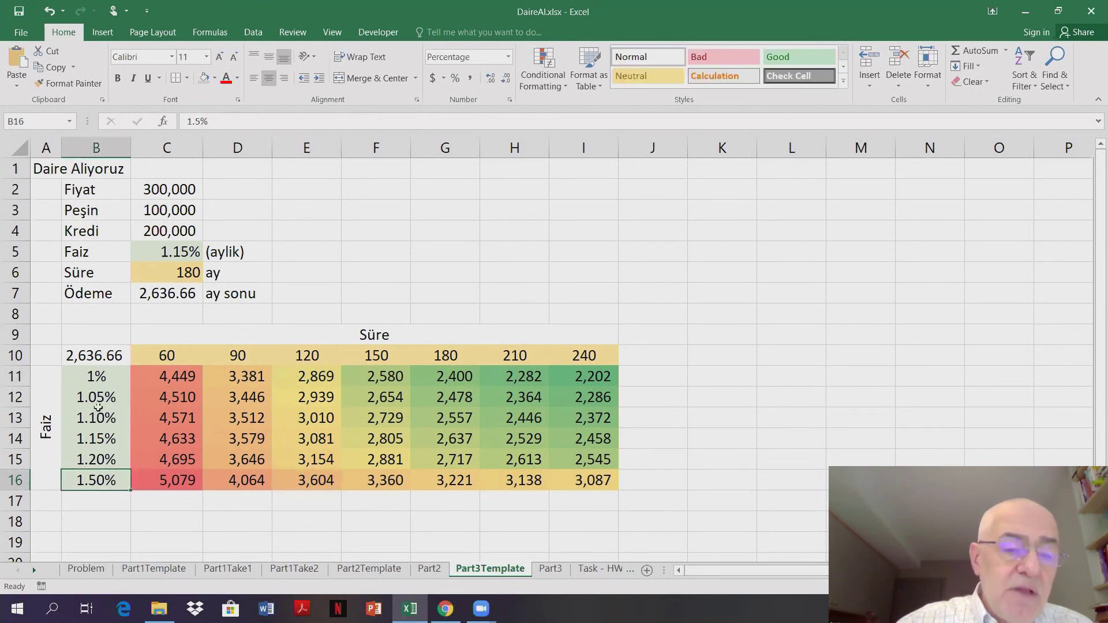
pyautogui.click(114, 397)
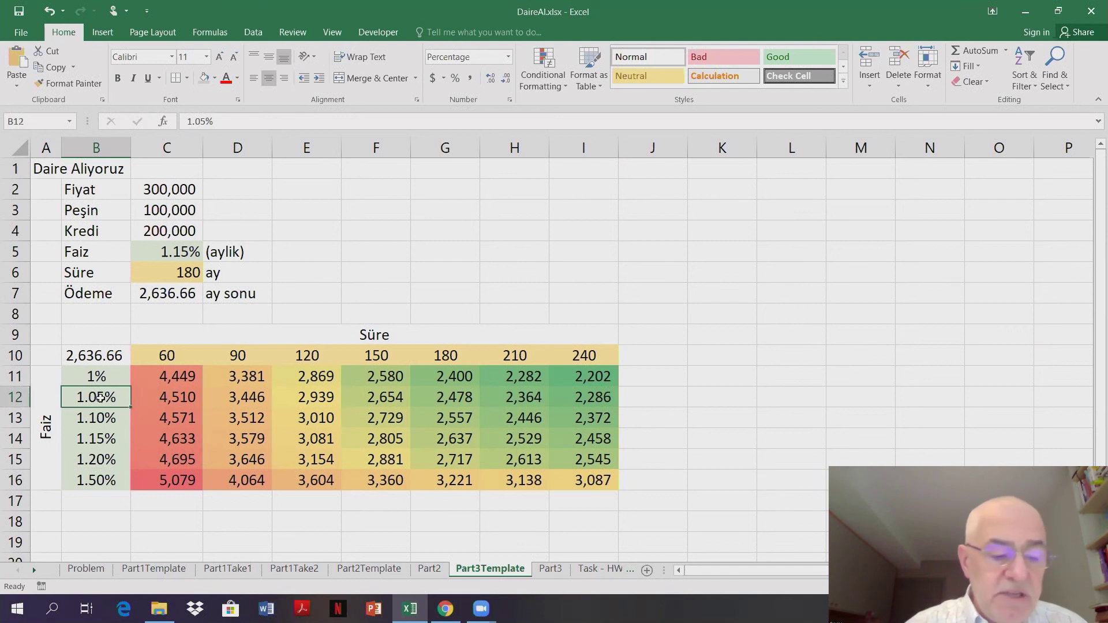
pyautogui.write('1.1')
pyautogui.press('Return')
pyautogui.moveTo(110, 377); pyautogui.dragTo(126, 486)
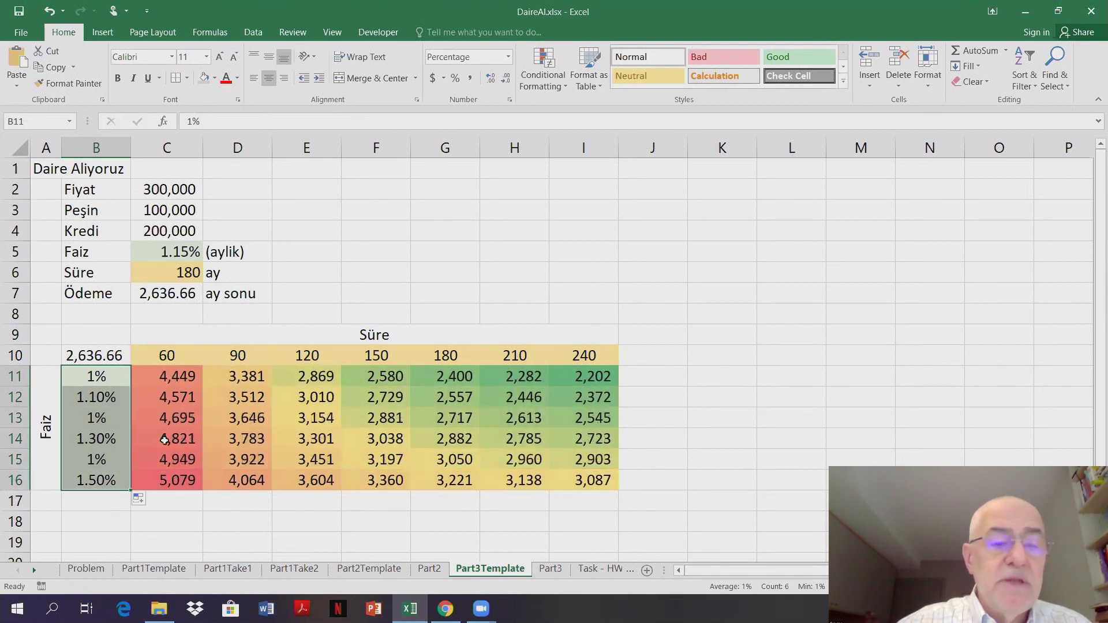
# Enter 70 in D10 and fill the 60, 70 term series across C10:I10
pyautogui.click(171, 356)
pyautogui.click(237, 355)
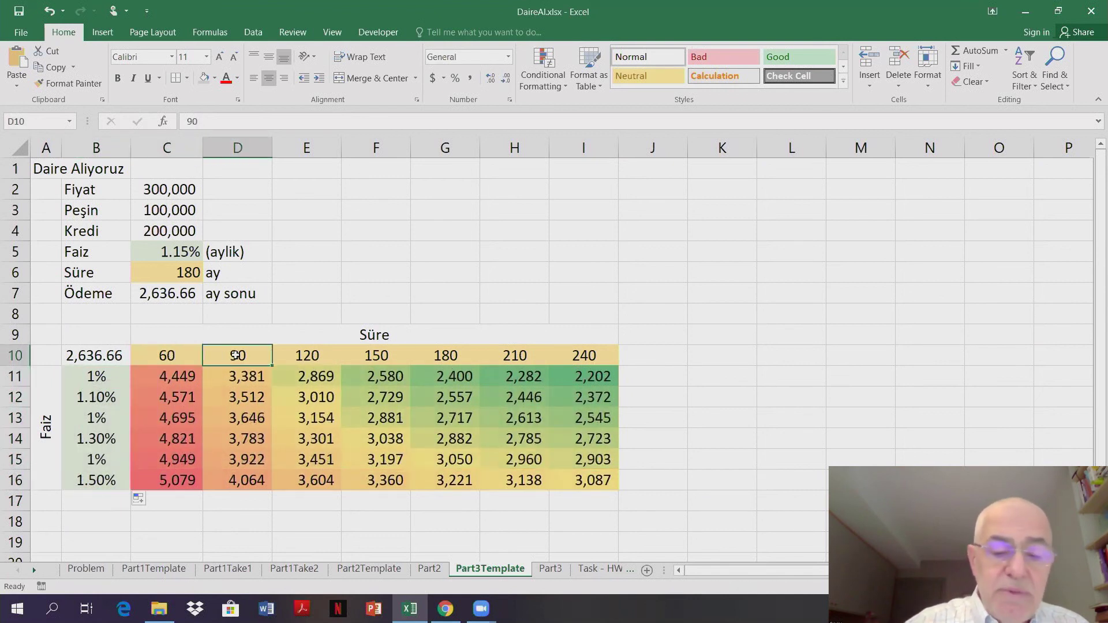
pyautogui.write('70')
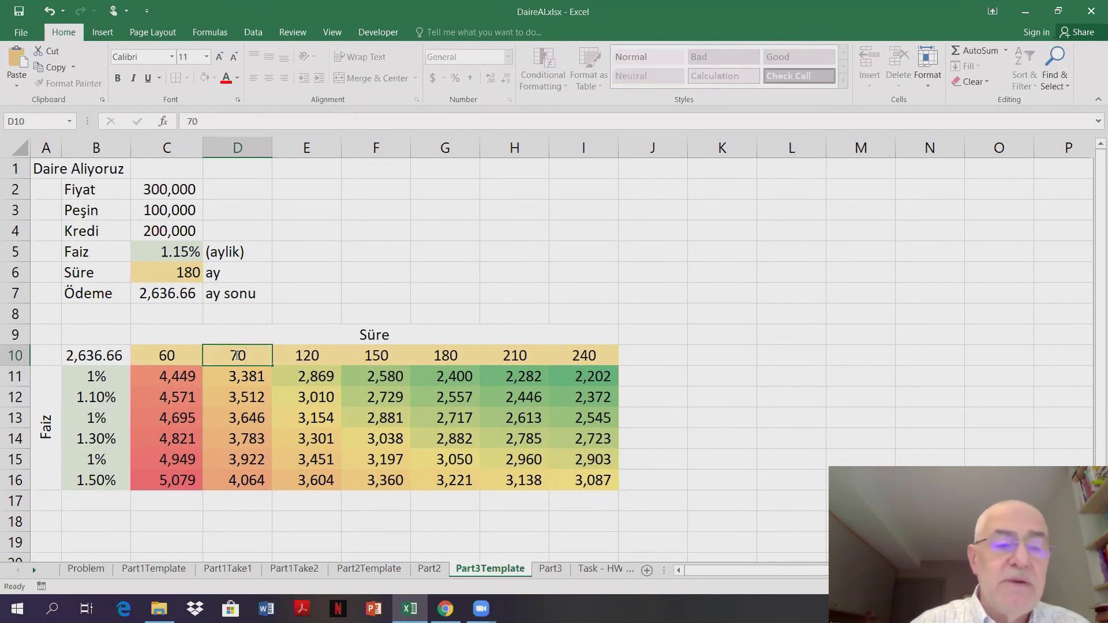
pyautogui.press('Return')
pyautogui.moveTo(199, 357); pyautogui.dragTo(580, 372)
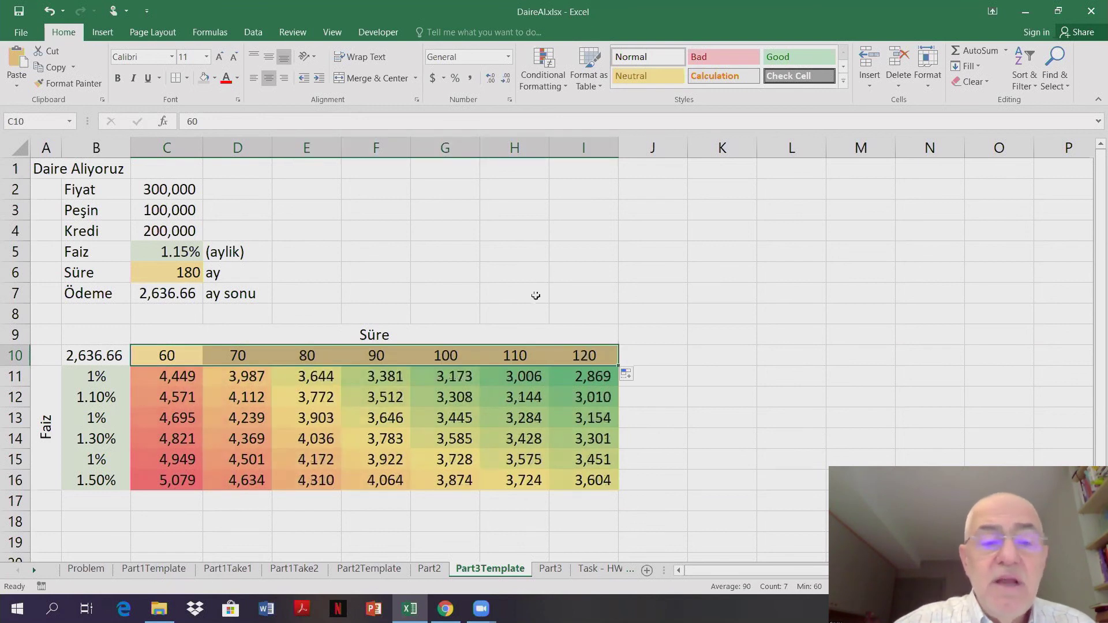
pyautogui.click(595, 375)
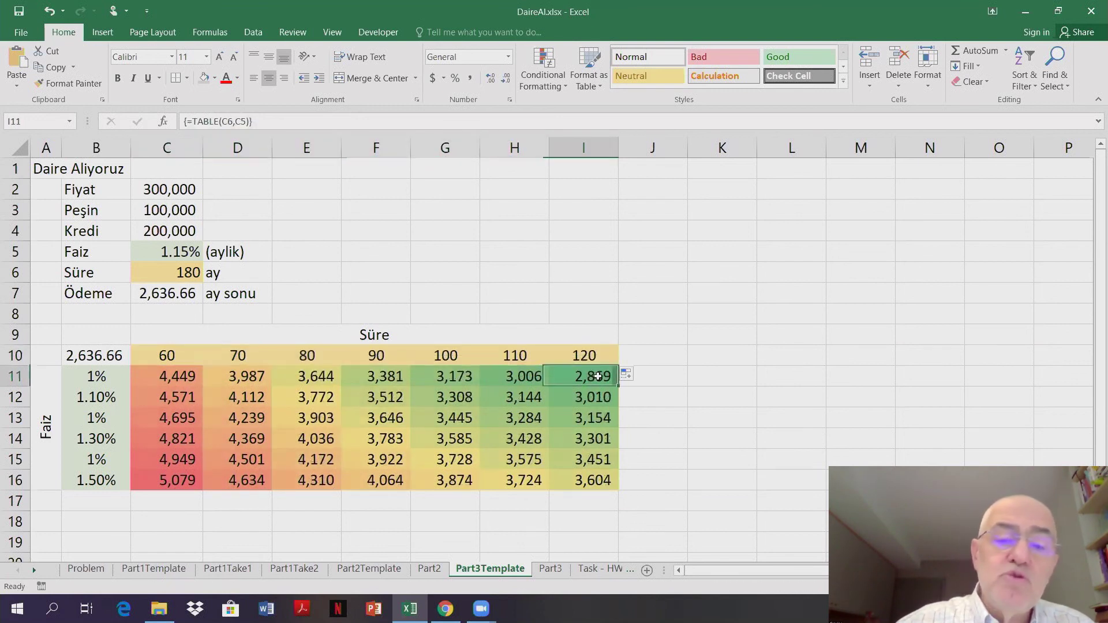
pyautogui.click(175, 486)
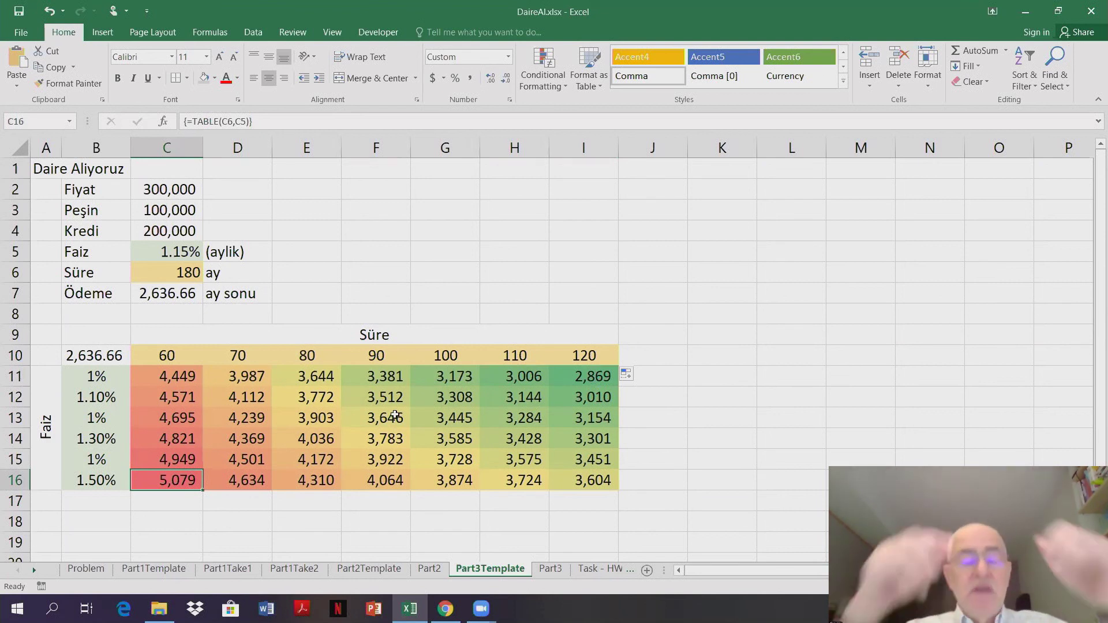